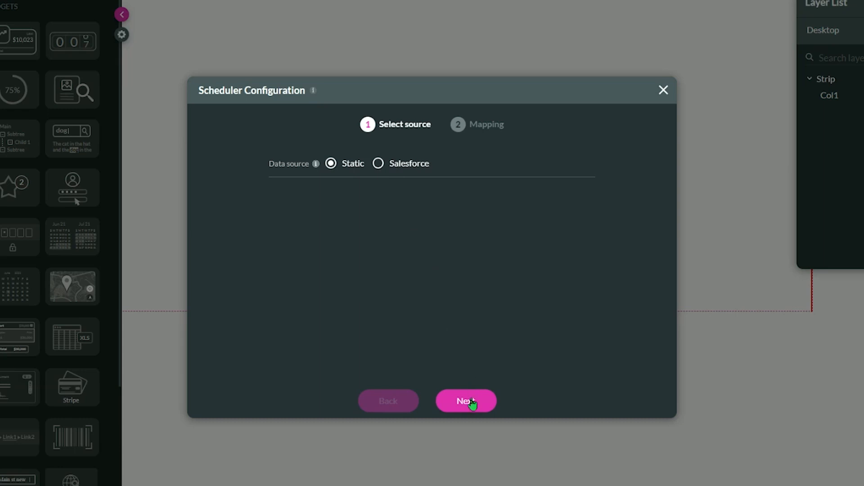
Proceed to mapping with the static data source and name User 1 "Some users".
{"action": "left_click", "coordinate": [473, 400]}
{"action": "scroll", "coordinate": [337, 274], "scroll_direction": "down", "scroll_amount": 2}
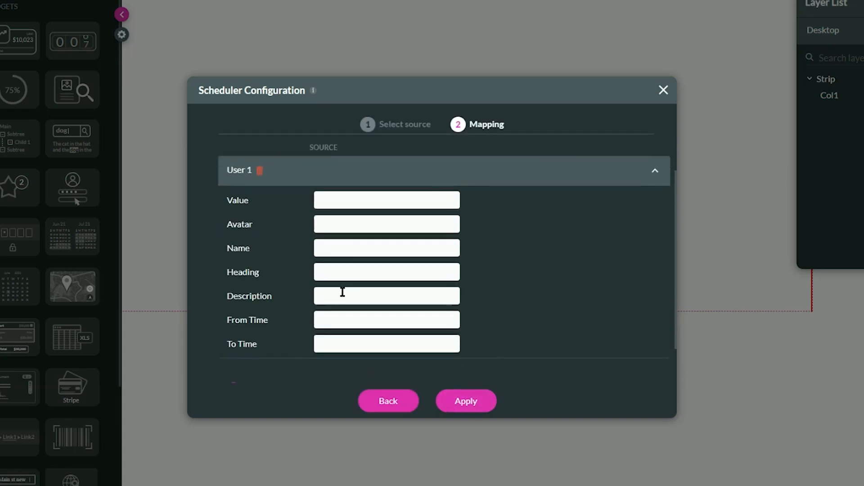
{"action": "left_click", "coordinate": [345, 247]}
{"action": "type", "text": "Some users"}
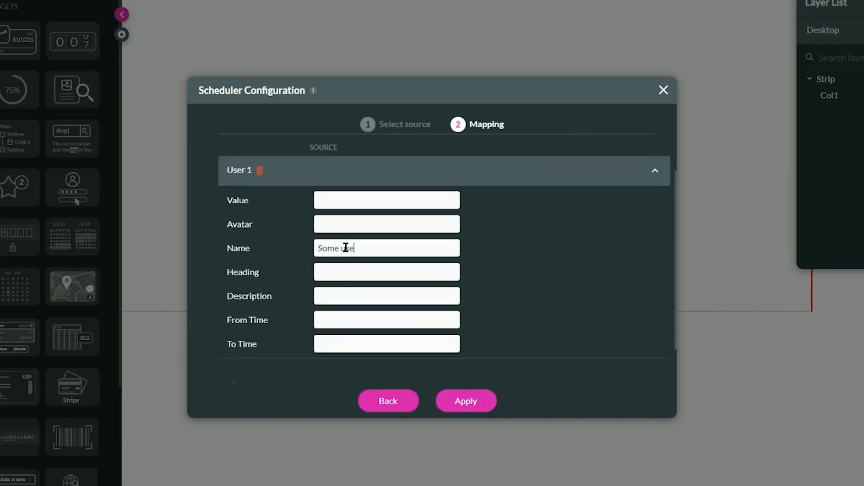
Add extra users to the static mapping, delete them again, and expand the User 1 entry.
{"action": "scroll", "coordinate": [314, 297], "scroll_direction": "down", "scroll_amount": 2}
{"action": "left_click", "coordinate": [257, 340]}
{"action": "scroll", "coordinate": [336, 329], "scroll_direction": "down", "scroll_amount": 1}
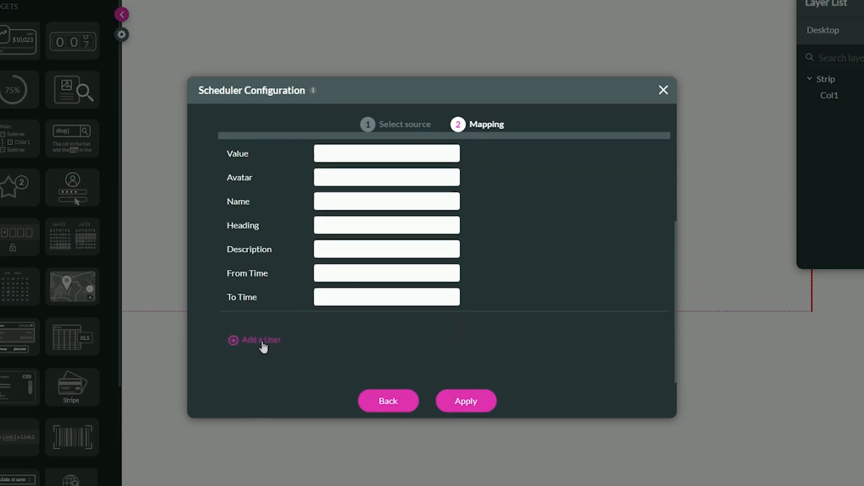
{"action": "left_click", "coordinate": [262, 342]}
{"action": "scroll", "coordinate": [290, 279], "scroll_direction": "up", "scroll_amount": 3}
{"action": "left_click", "coordinate": [259, 263]}
{"action": "left_click", "coordinate": [260, 262]}
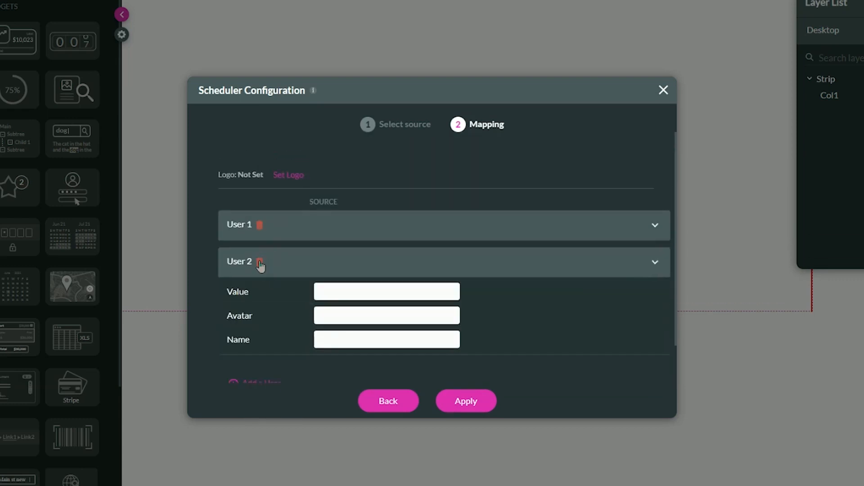
{"action": "left_click", "coordinate": [424, 239]}
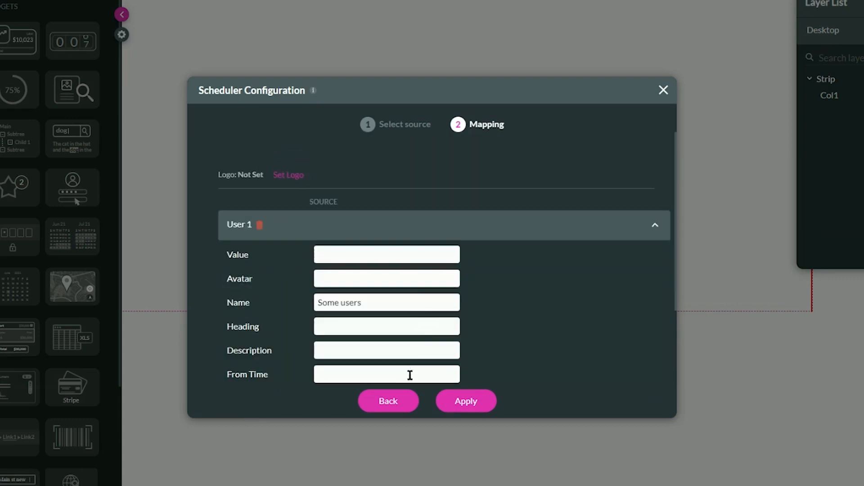
Switch the scheduler's data source to Salesforce, choose the User object as its source, and continue to the conditions.
{"action": "left_click", "coordinate": [388, 401]}
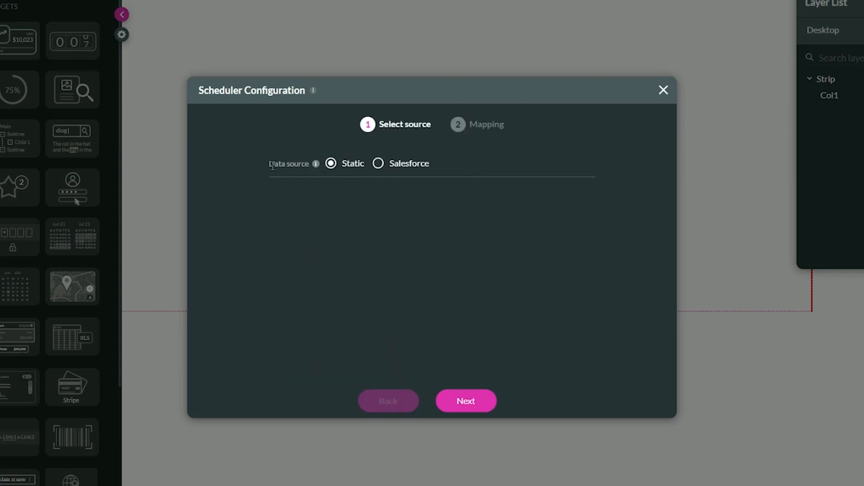
{"action": "left_click", "coordinate": [389, 167]}
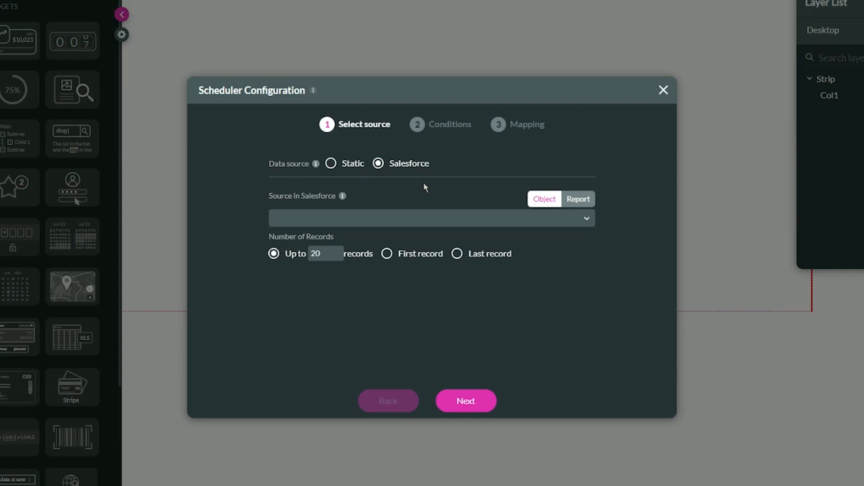
{"action": "left_click", "coordinate": [353, 221]}
{"action": "type", "text": "u"}
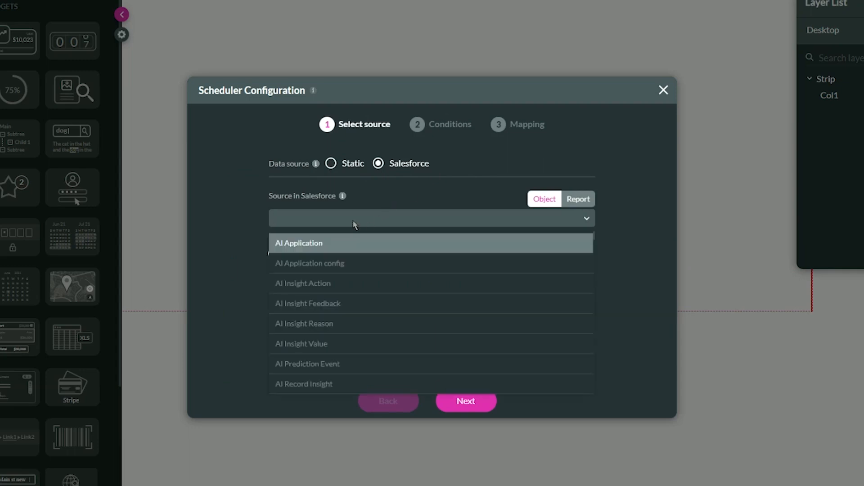
{"action": "type", "text": "ser"}
{"action": "scroll", "coordinate": [342, 320], "scroll_direction": "down", "scroll_amount": 5}
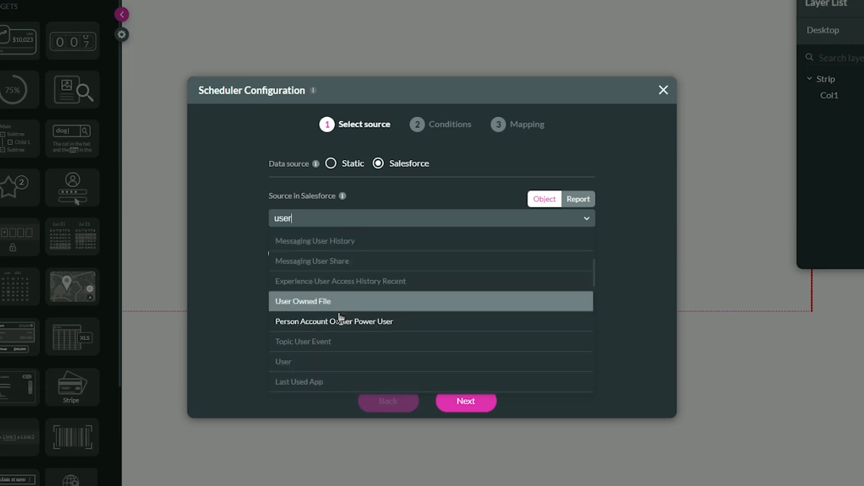
{"action": "left_click", "coordinate": [310, 362]}
{"action": "left_click", "coordinate": [477, 400]}
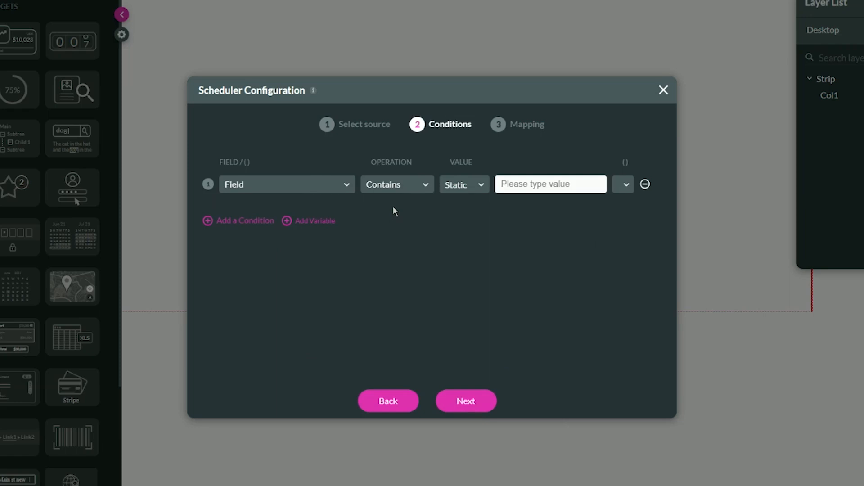
Filter the users where First Name equals the person's first name as a static value, and continue to mapping.
{"action": "left_click", "coordinate": [305, 186]}
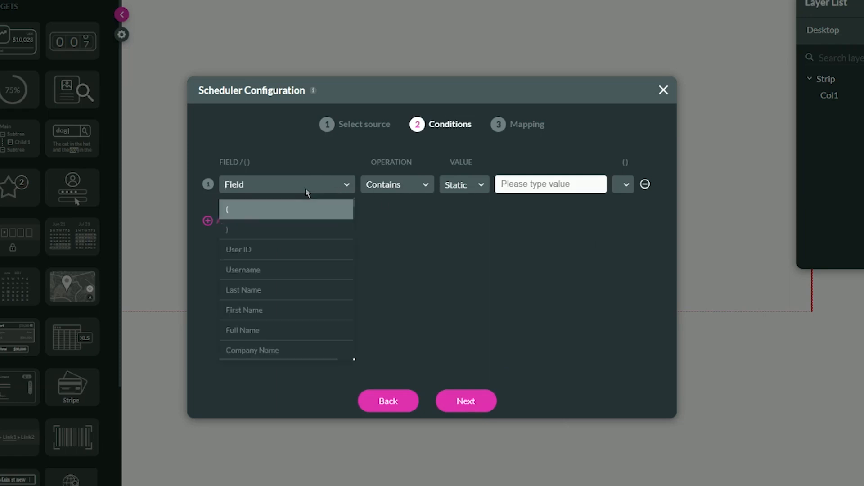
{"action": "type", "text": "first"}
{"action": "left_click", "coordinate": [284, 210]}
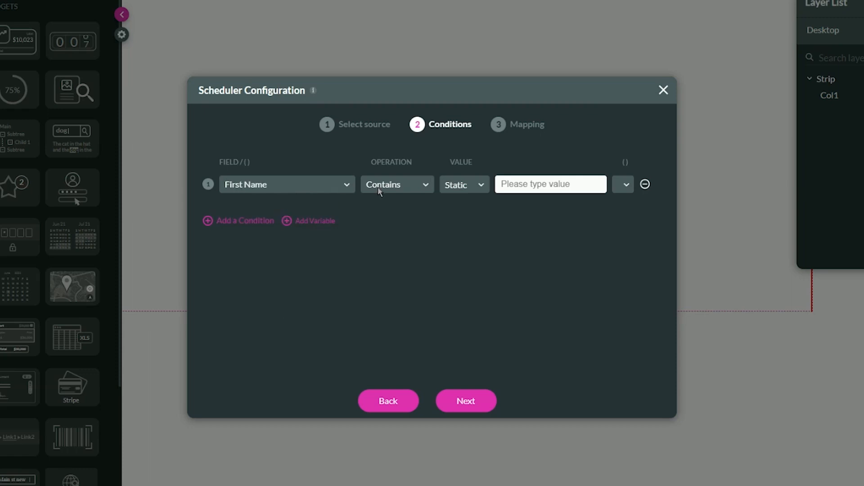
{"action": "left_click", "coordinate": [380, 188]}
{"action": "left_click", "coordinate": [388, 210]}
{"action": "left_click", "coordinate": [503, 188]}
{"action": "type", "text": "Renen"}
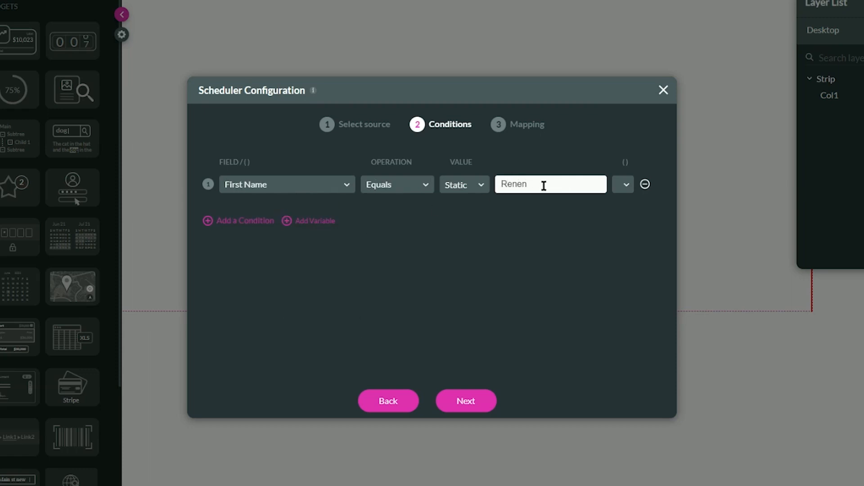
{"action": "left_click_drag", "start_coordinate": [543, 186], "coordinate": [452, 193]}
{"action": "left_click", "coordinate": [482, 401]}
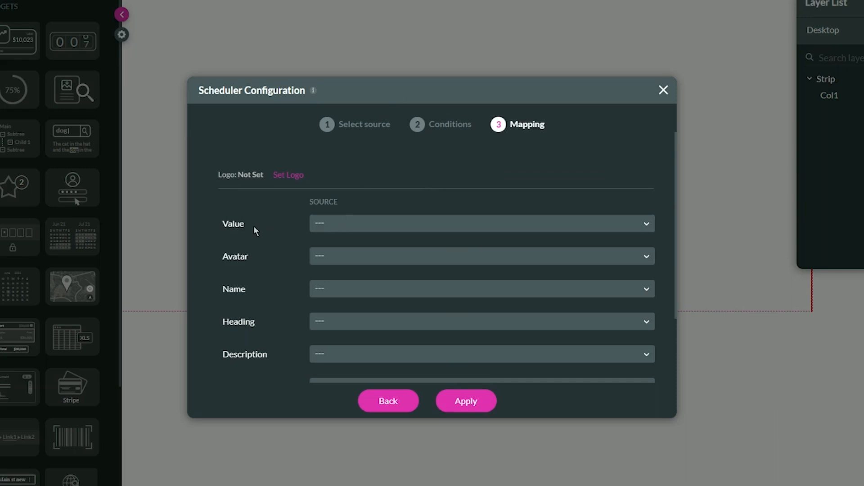
Map the scheduler's Value to the User ID field.
{"action": "left_click", "coordinate": [331, 224]}
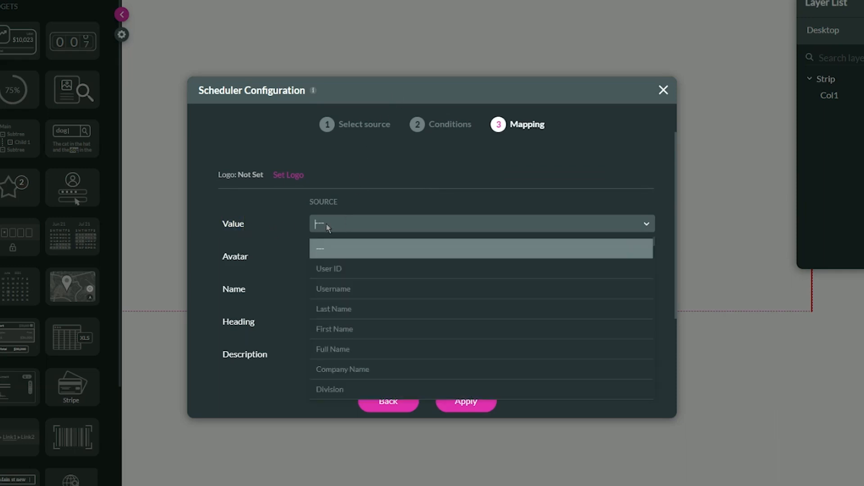
{"action": "left_click", "coordinate": [349, 268]}
{"action": "left_click_drag", "start_coordinate": [228, 224], "coordinate": [285, 226]}
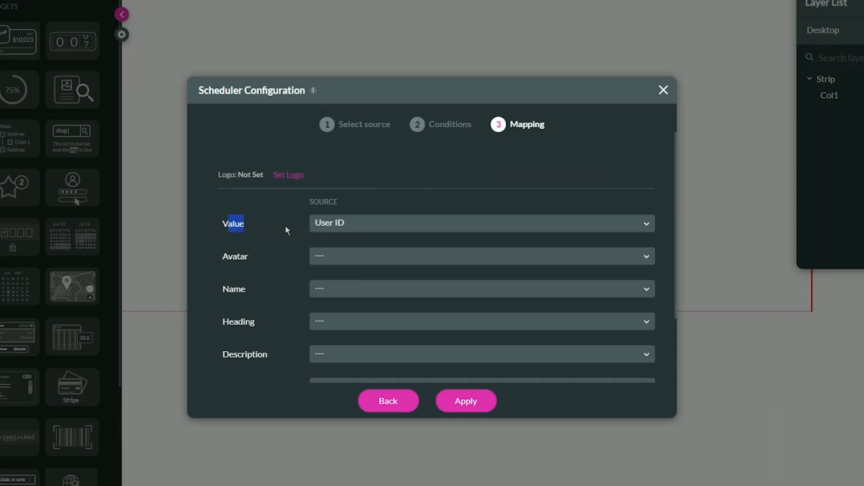
{"action": "left_click_drag", "start_coordinate": [220, 224], "coordinate": [253, 224]}
{"action": "left_click", "coordinate": [252, 224]}
{"action": "scroll", "coordinate": [285, 226], "scroll_direction": "down", "scroll_amount": 2}
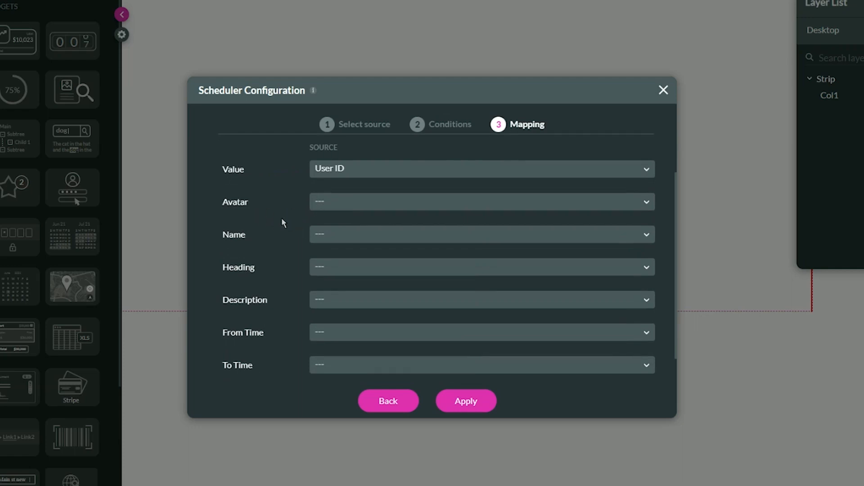
Map Avatar to the Photo field and Name to the Full Name field.
{"action": "left_click", "coordinate": [321, 207]}
{"action": "type", "text": "phot"}
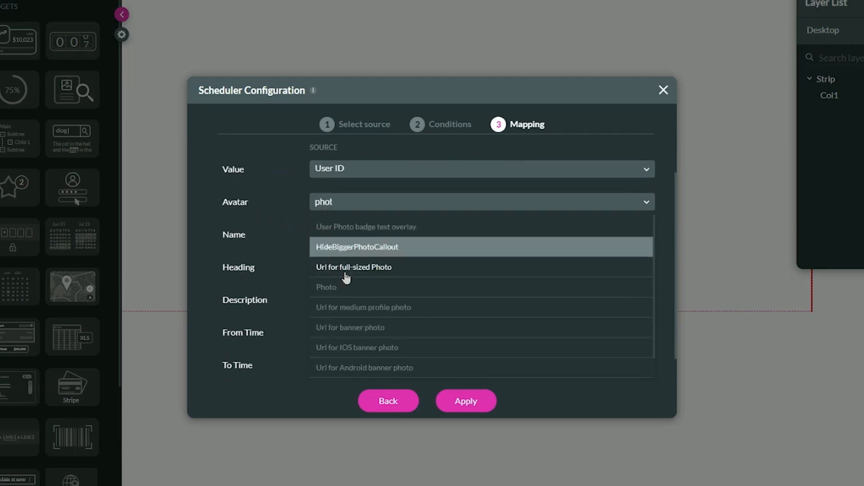
{"action": "left_click", "coordinate": [338, 286]}
{"action": "left_click", "coordinate": [328, 236]}
{"action": "type", "text": "fu"}
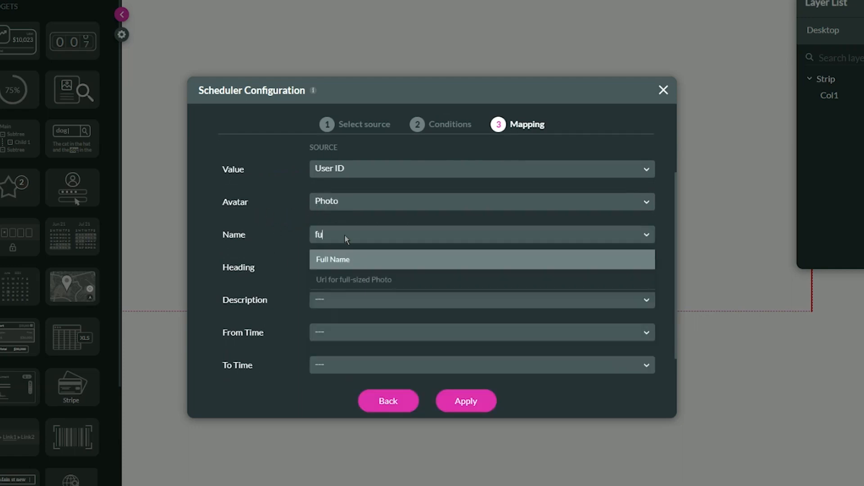
{"action": "left_click", "coordinate": [335, 256]}
{"action": "scroll", "coordinate": [303, 243], "scroll_direction": "down", "scroll_amount": 1}
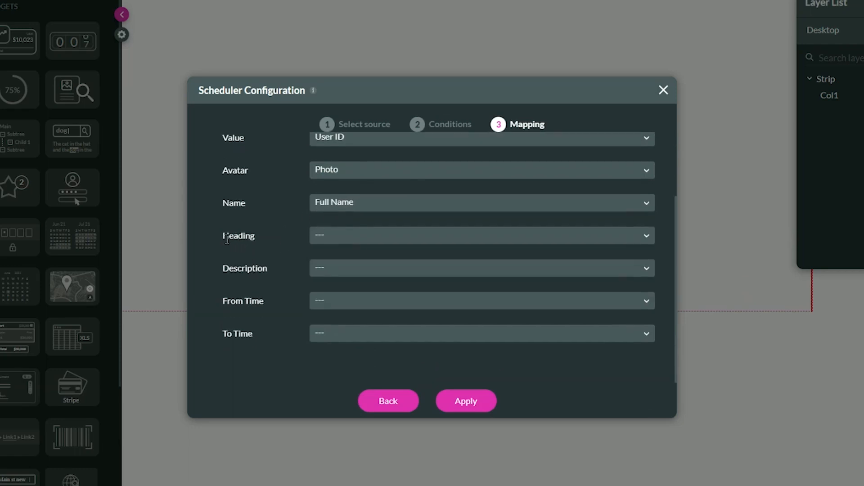
Map Heading to the Email field and apply the scheduler configuration.
{"action": "left_click", "coordinate": [320, 236]}
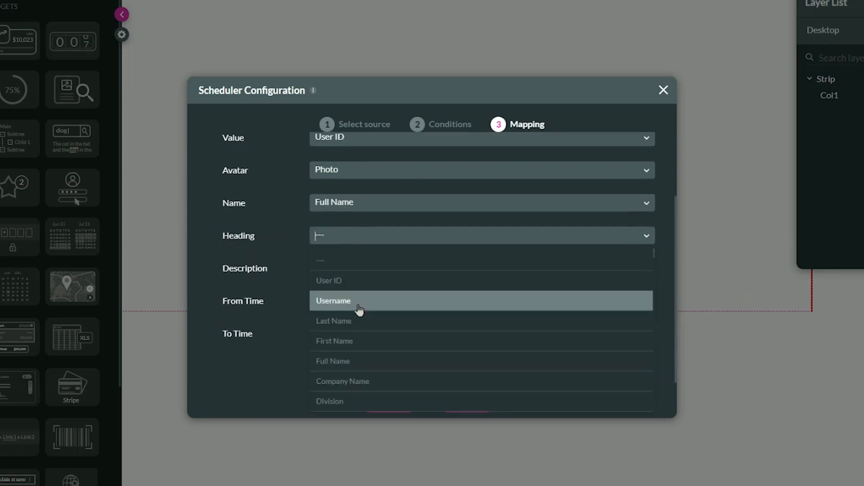
{"action": "scroll", "coordinate": [358, 324], "scroll_direction": "down", "scroll_amount": 3}
{"action": "scroll", "coordinate": [392, 332], "scroll_direction": "down", "scroll_amount": 2}
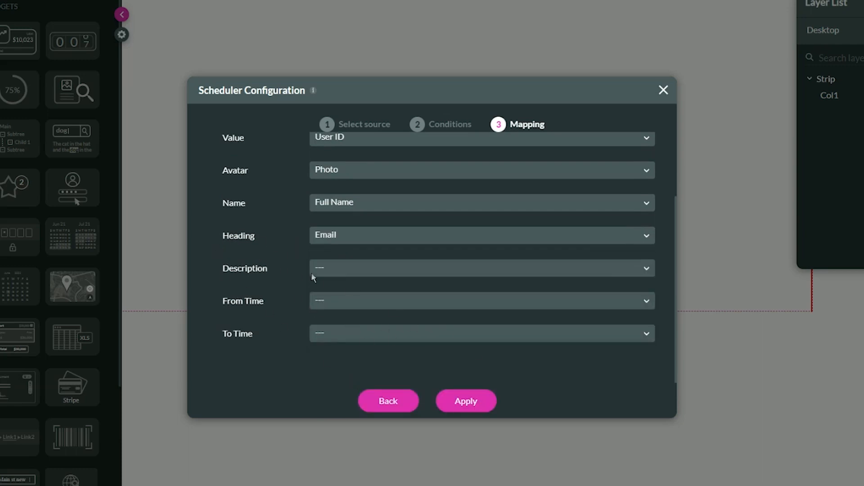
{"action": "scroll", "coordinate": [461, 353], "scroll_direction": "up", "scroll_amount": 3}
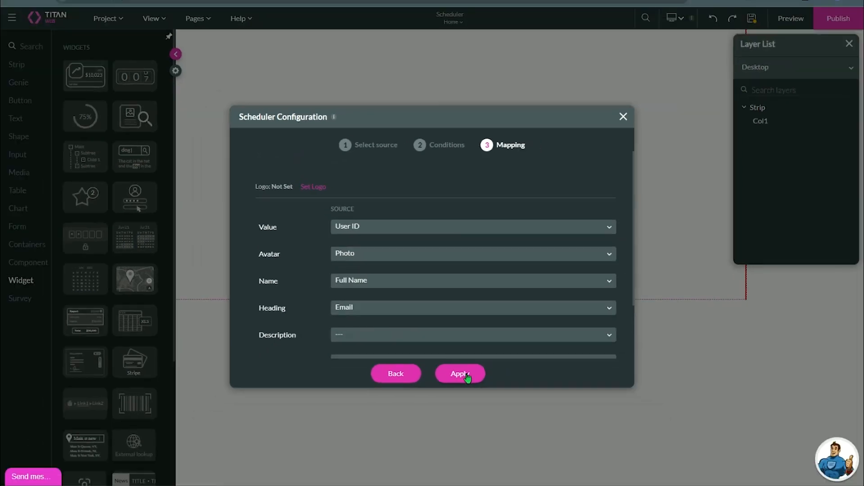
{"action": "left_click", "coordinate": [468, 402]}
Place the Scheduler widget roughly centred across the strip, about 133 below its top edge, and collapse the widget library.
{"action": "left_click_drag", "start_coordinate": [541, 231], "coordinate": [365, 185]}
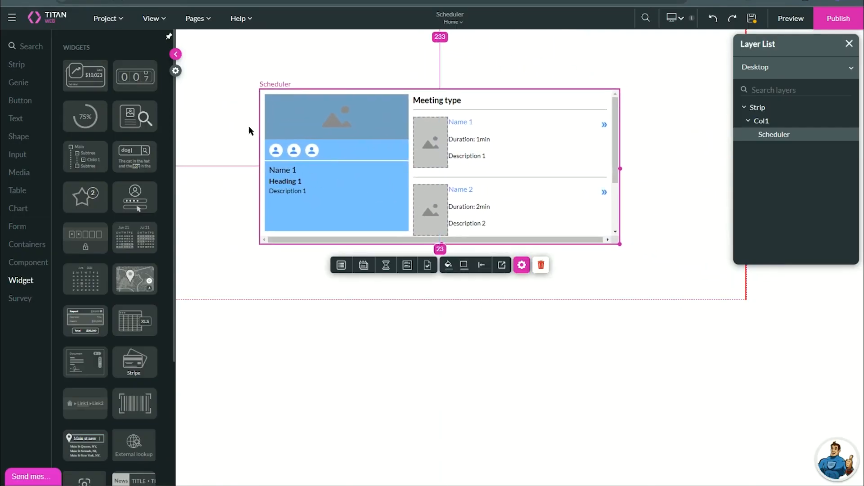
{"action": "left_click", "coordinate": [175, 55]}
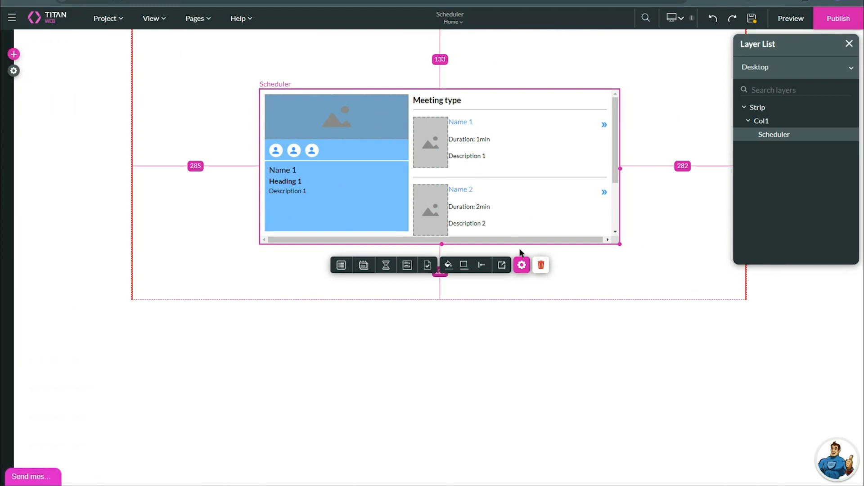
Open the Scheduler widget's settings and start configuring its meeting types.
{"action": "left_click", "coordinate": [522, 266]}
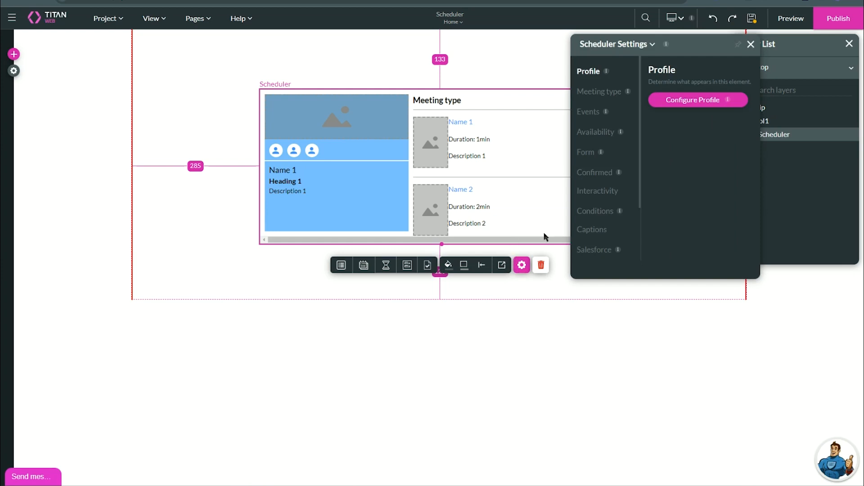
{"action": "left_click_drag", "start_coordinate": [664, 49], "coordinate": [602, 54]}
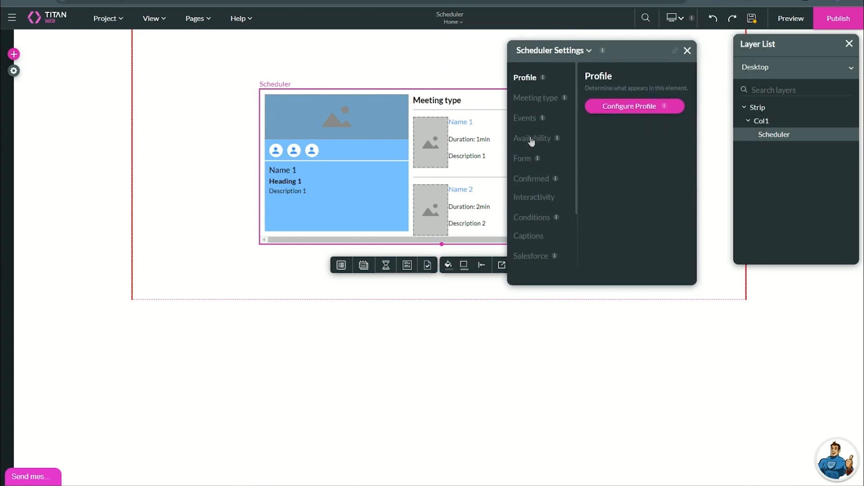
{"action": "left_click", "coordinate": [527, 99]}
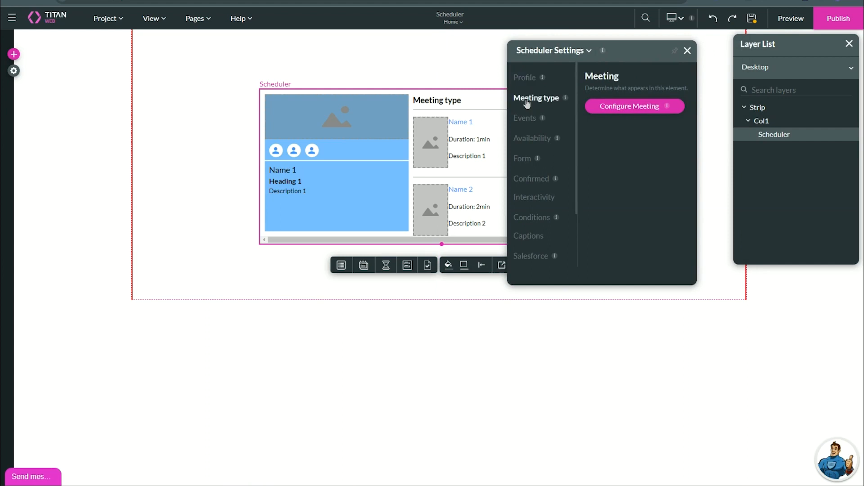
{"action": "left_click", "coordinate": [611, 108]}
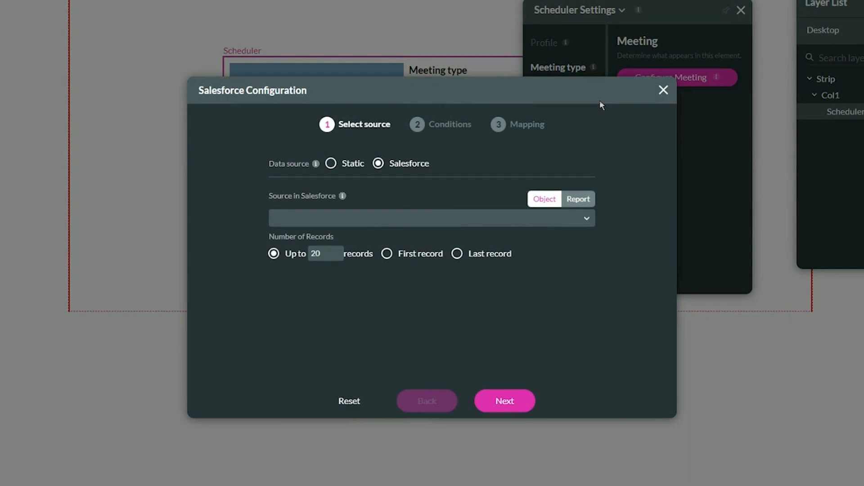
Set the meeting type data source to Static and proceed to the mapping.
{"action": "left_click", "coordinate": [400, 217]}
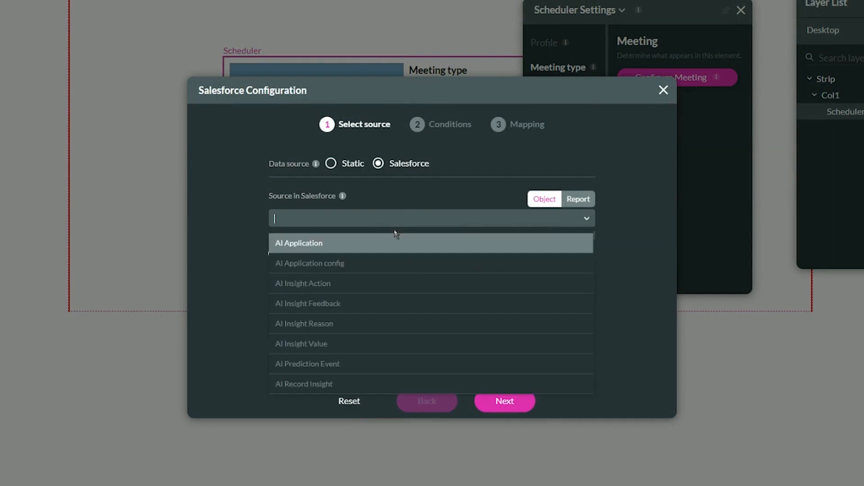
{"action": "left_click", "coordinate": [247, 213]}
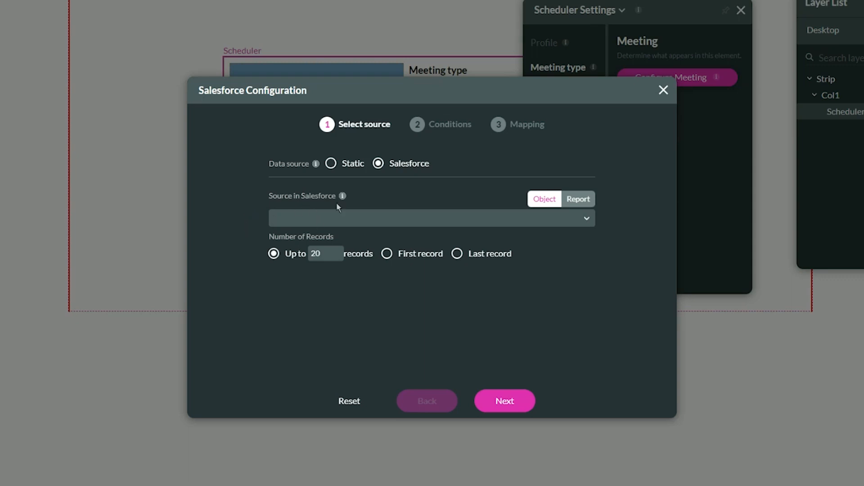
{"action": "left_click", "coordinate": [338, 166]}
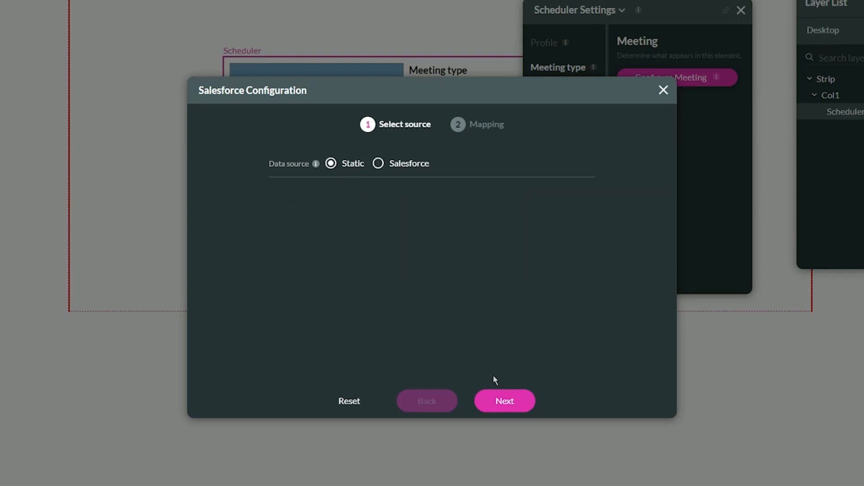
{"action": "left_click", "coordinate": [498, 400]}
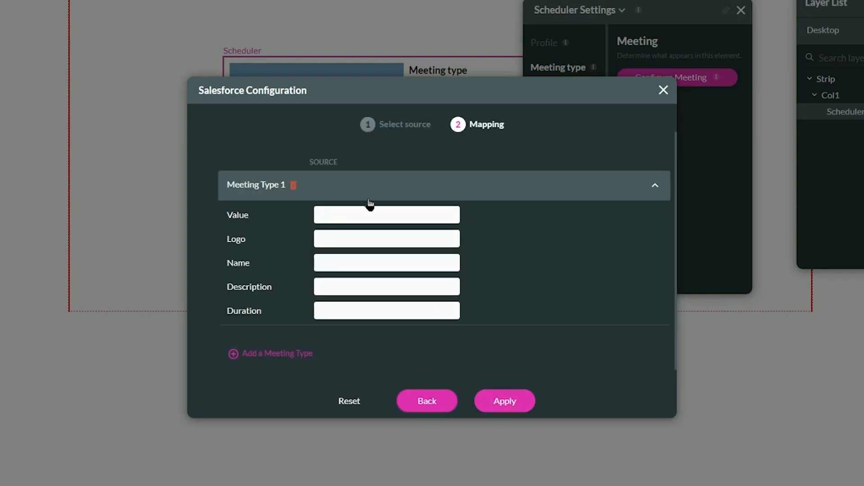
Fill in Meeting Type 1 with value 30_min, name "30 Minute Meeting", description "Short meeting with a proffesional" and duration 30.
{"action": "left_click", "coordinate": [369, 216]}
{"action": "type", "text": "30_min"}
{"action": "type", "text": "30 Minute"}
{"action": "type", "text": " Meeting"}
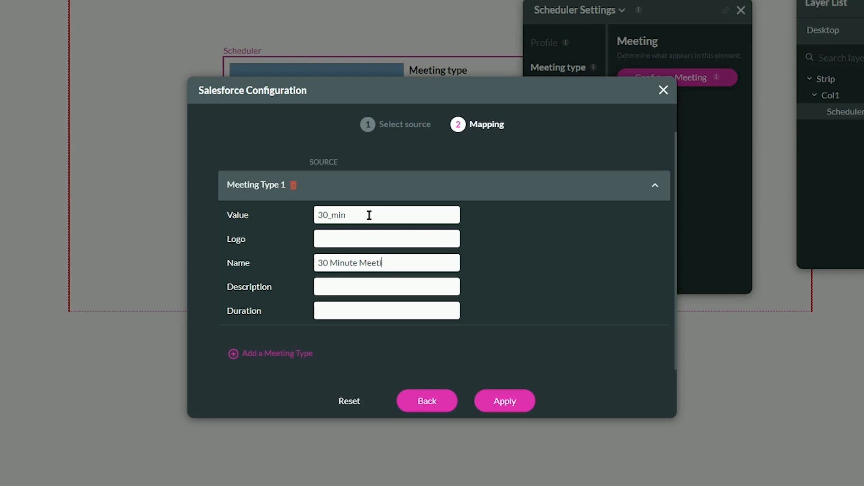
{"action": "key", "text": "Tab"}
{"action": "type", "text": "Short meeting with a proffesional"}
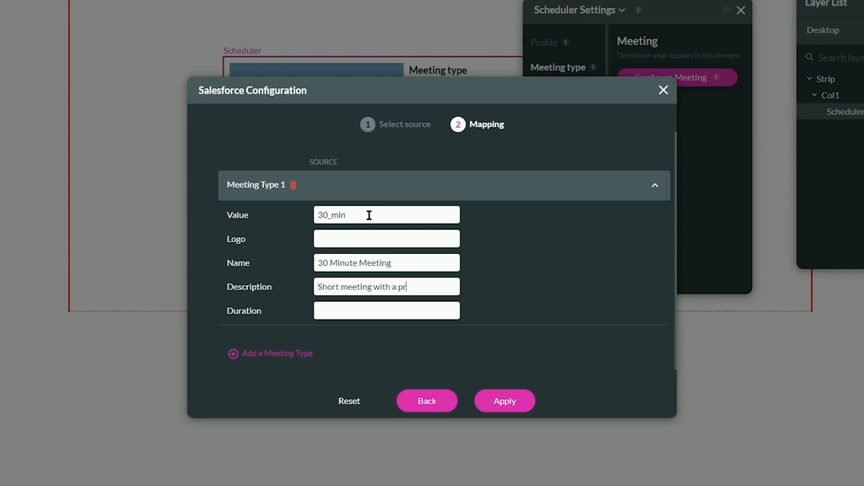
{"action": "left_click", "coordinate": [341, 316]}
{"action": "scroll", "coordinate": [347, 311], "scroll_direction": "down", "scroll_amount": 1}
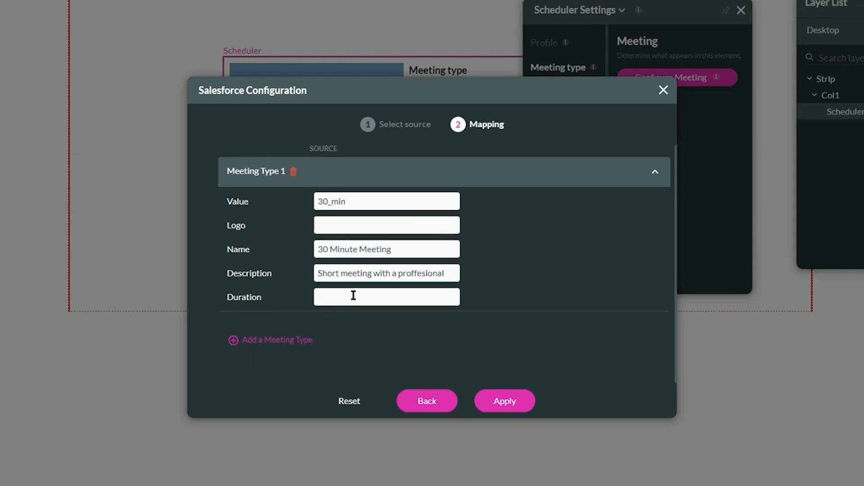
{"action": "type", "text": "30"}
Add a second meeting type with value 60_min, name "60 Minute Meeting", description "A long meeting" and duration 60, and apply the mapping.
{"action": "left_click", "coordinate": [269, 339]}
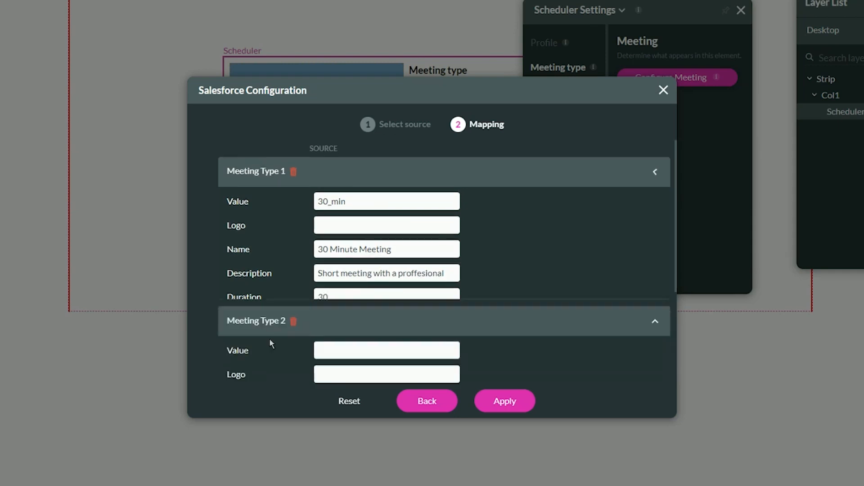
{"action": "left_click", "coordinate": [343, 239]}
{"action": "type", "text": "60_min"}
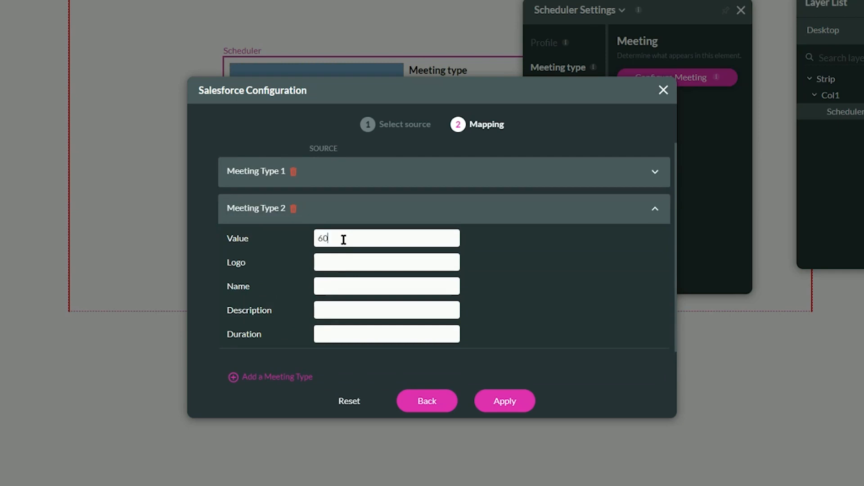
{"action": "key", "text": "Tab"}
{"action": "key", "text": "Tab"}
{"action": "type", "text": "60 Minute Meeting"}
{"action": "key", "text": "Tab"}
{"action": "type", "text": "A long meeting"}
{"action": "key", "text": "Tab"}
{"action": "type", "text": "6"}
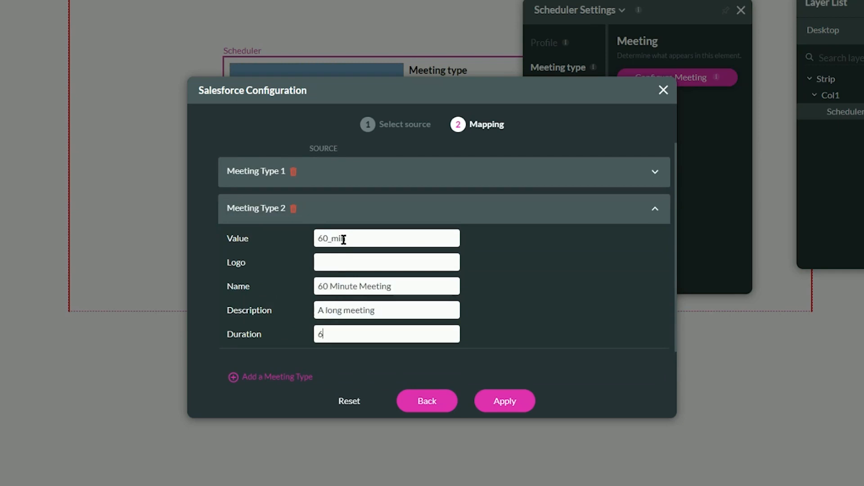
{"action": "type", "text": "0"}
{"action": "scroll", "coordinate": [365, 293], "scroll_direction": "down", "scroll_amount": 1}
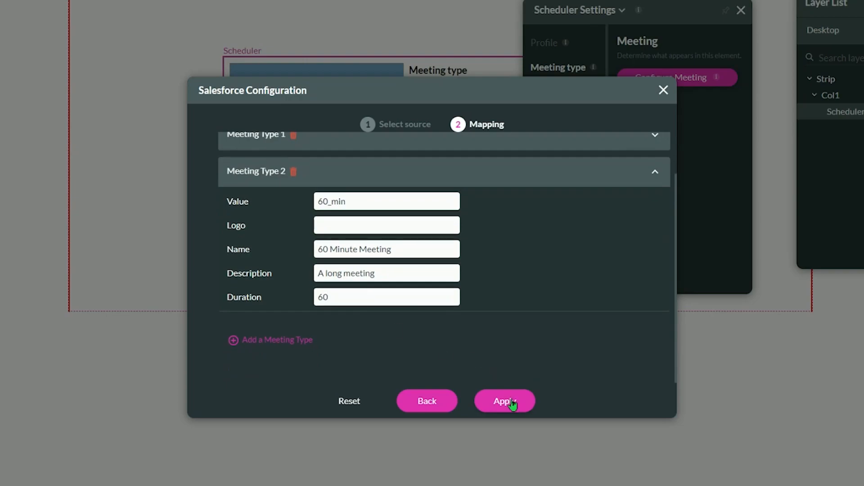
{"action": "left_click", "coordinate": [512, 404]}
Start configuring the Scheduler's events and choose the Event object as the Salesforce source.
{"action": "left_click_drag", "start_coordinate": [625, 54], "coordinate": [694, 66]}
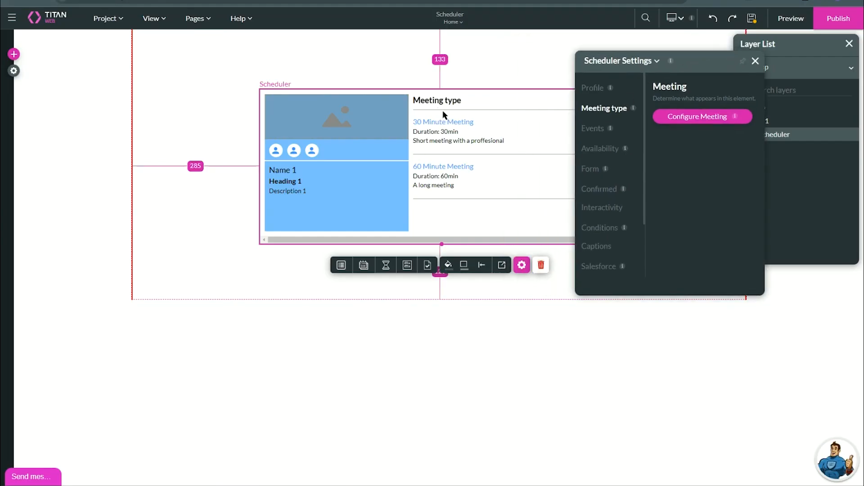
{"action": "left_click", "coordinate": [591, 130]}
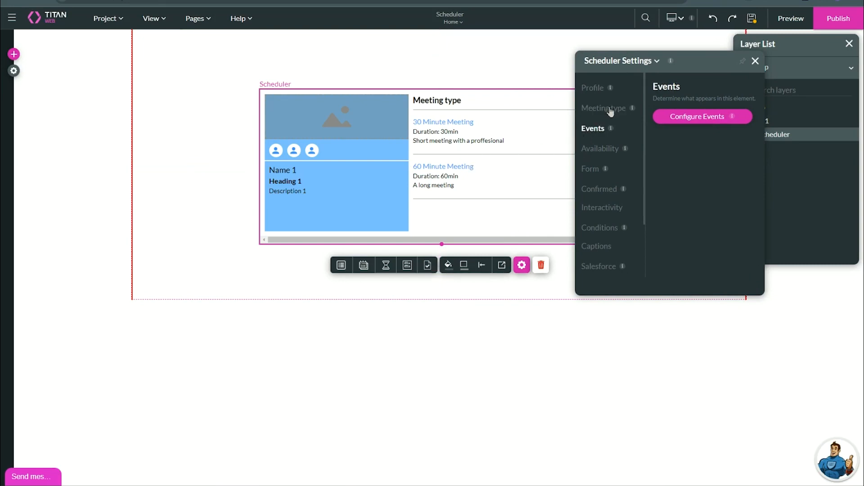
{"action": "left_click", "coordinate": [678, 119]}
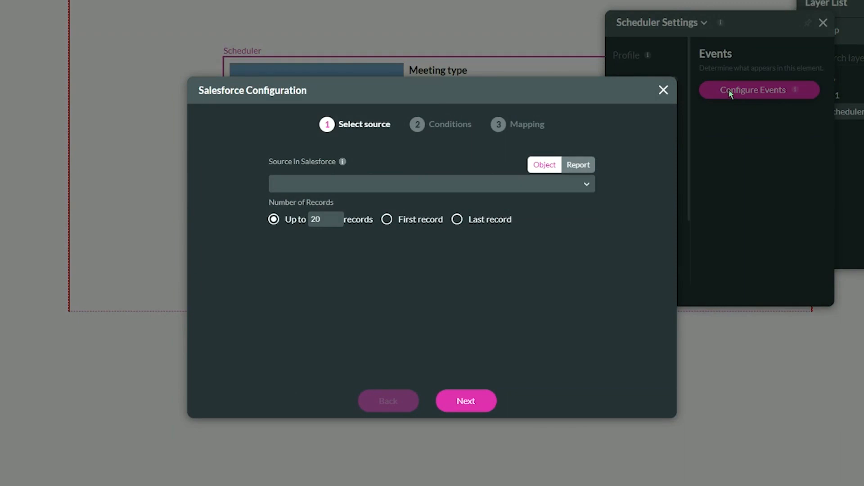
{"action": "left_click", "coordinate": [372, 183]}
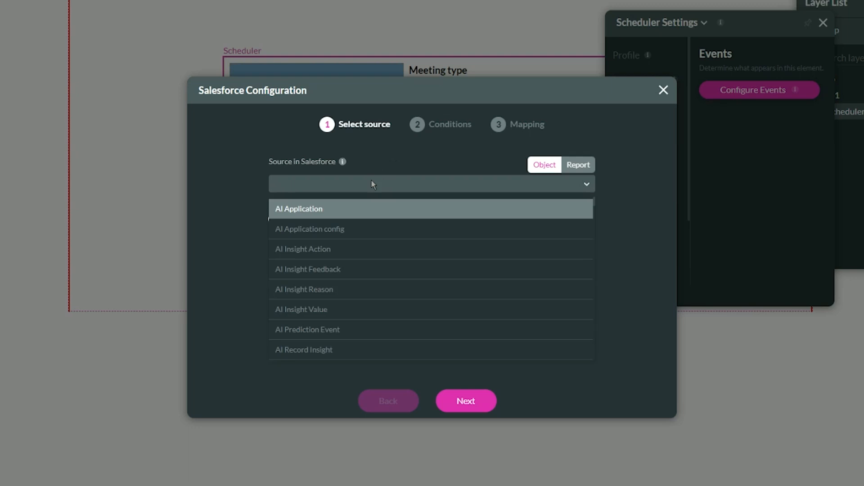
{"action": "type", "text": "event"}
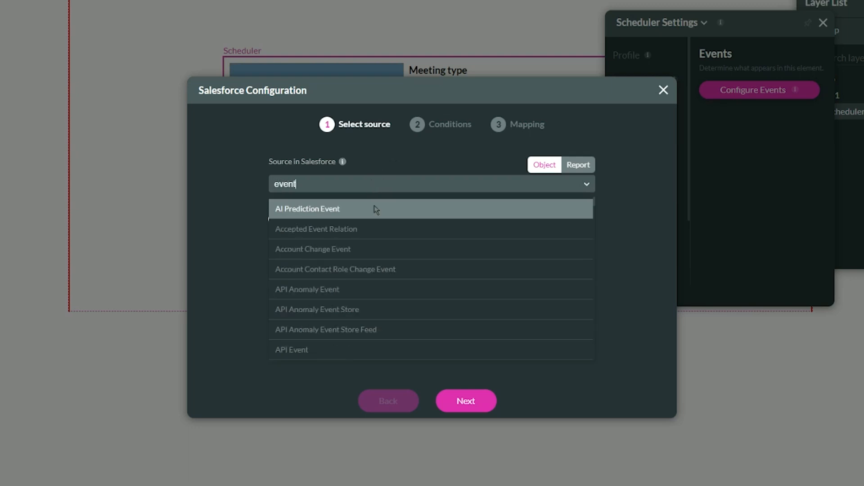
{"action": "scroll", "coordinate": [364, 281], "scroll_direction": "down", "scroll_amount": 5}
{"action": "scroll", "coordinate": [364, 283], "scroll_direction": "down", "scroll_amount": 10}
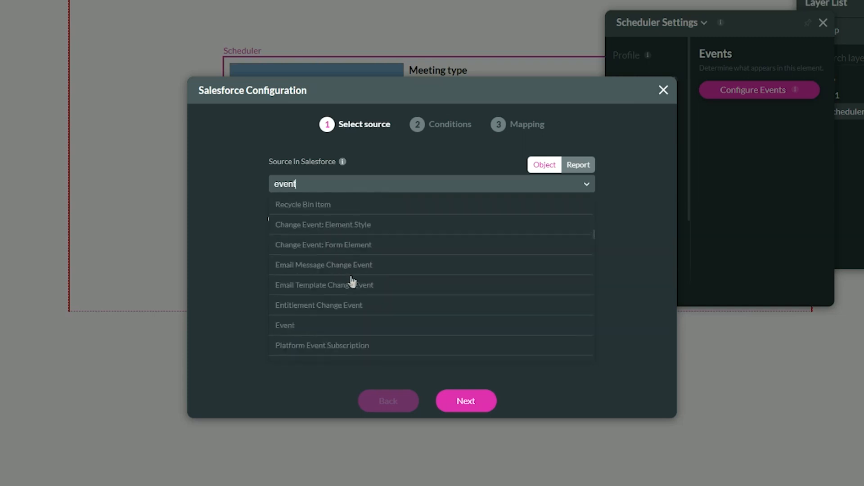
{"action": "scroll", "coordinate": [304, 241], "scroll_direction": "up", "scroll_amount": 2}
{"action": "left_click", "coordinate": [301, 249]}
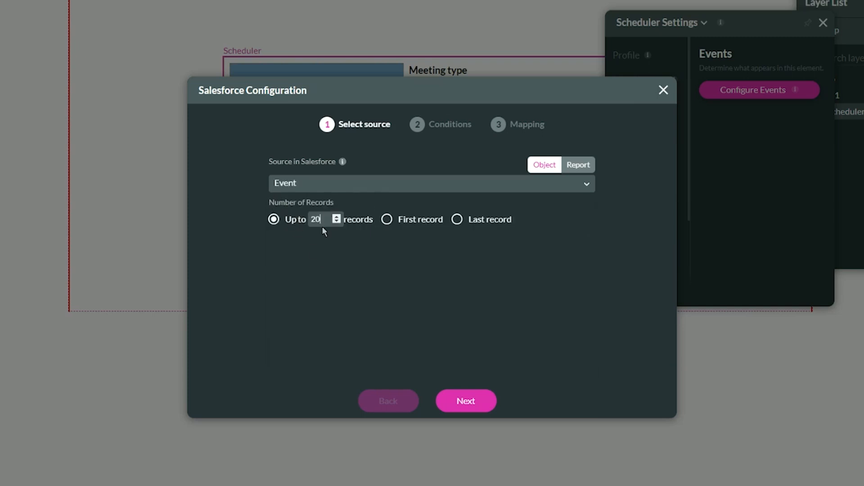
Limit the Event source to up to 1000 records and proceed to the conditions.
{"action": "left_click", "coordinate": [279, 221]}
{"action": "type", "text": "0500"}
{"action": "left_click", "coordinate": [352, 237]}
{"action": "left_click", "coordinate": [324, 220]}
{"action": "key", "text": "BackSpace"}
{"action": "key", "text": "BackSpace"}
{"action": "key", "text": "BackSpace"}
{"action": "type", "text": "1000"}
{"action": "left_click", "coordinate": [483, 401]}
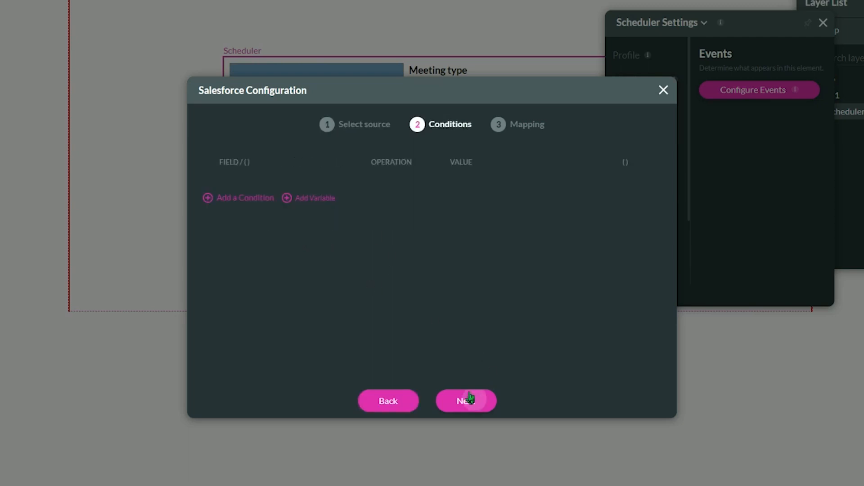
Add two conditions joined by AND and set the first one's field to Start Date Time.
{"action": "left_click", "coordinate": [244, 202]}
{"action": "left_click", "coordinate": [245, 225]}
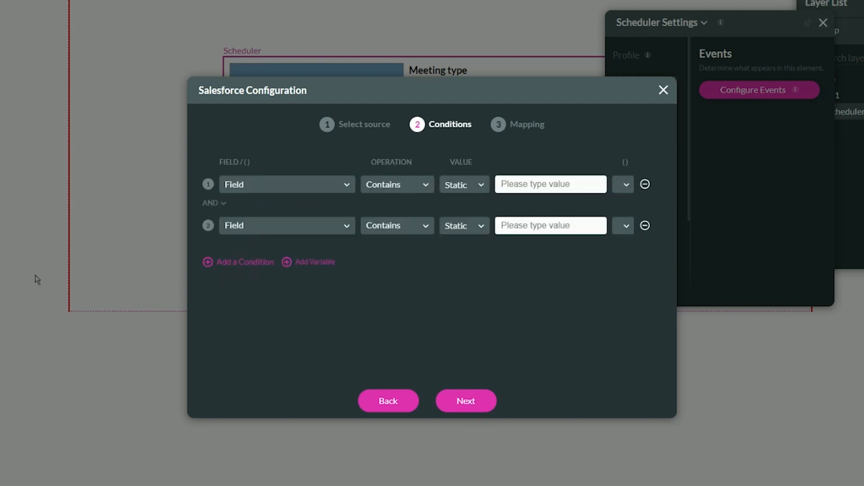
{"action": "left_click", "coordinate": [271, 180]}
{"action": "type", "text": "start"}
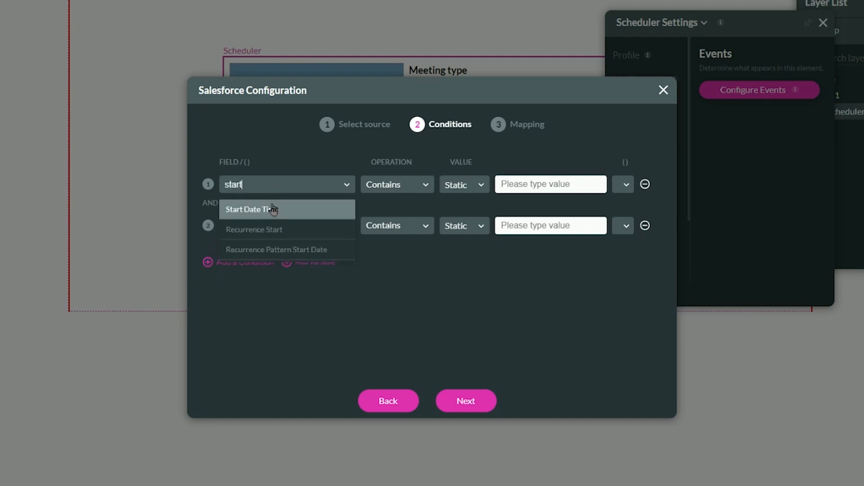
{"action": "left_click", "coordinate": [271, 204]}
Make the Start Date Time condition require a value Greater than the Date option Today.
{"action": "left_click", "coordinate": [399, 183]}
{"action": "type", "text": "great"}
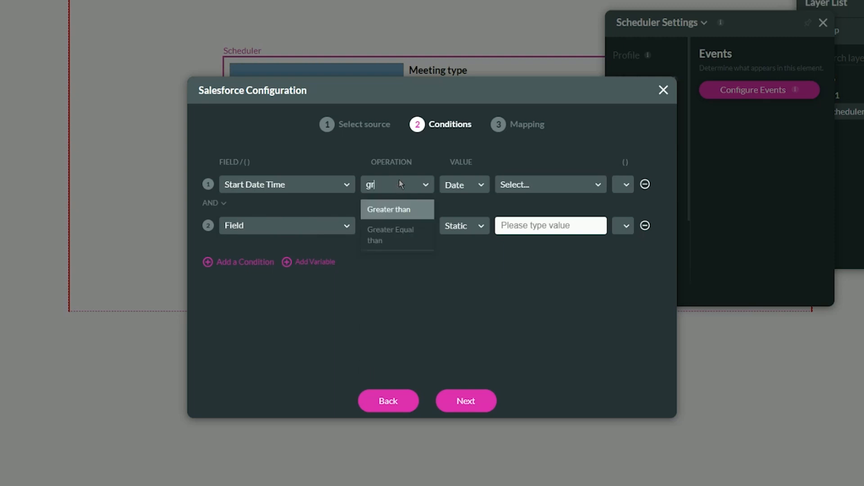
{"action": "left_click", "coordinate": [398, 206]}
{"action": "left_click", "coordinate": [450, 187]}
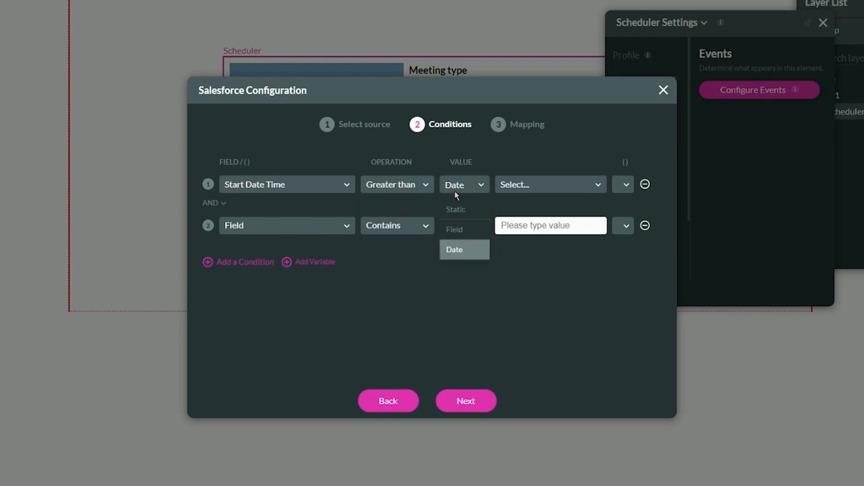
{"action": "left_click", "coordinate": [455, 250]}
{"action": "left_click", "coordinate": [525, 179]}
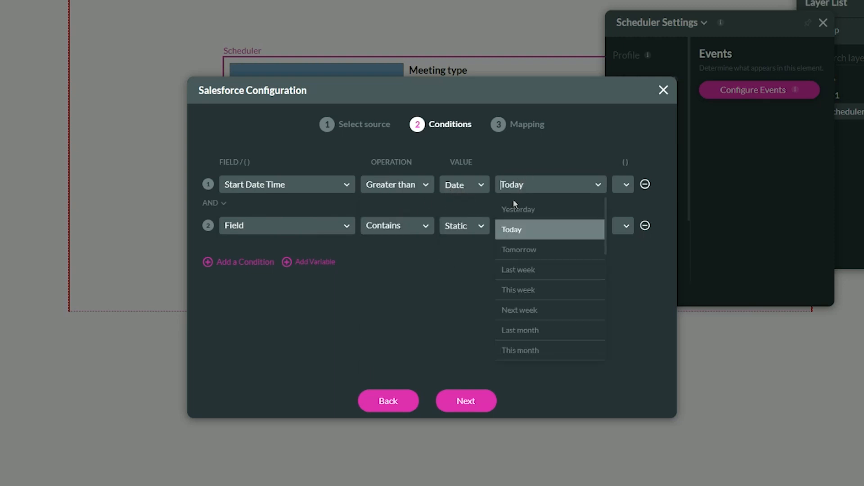
{"action": "left_click", "coordinate": [506, 229]}
Set the second condition's field to Assigned To ID with User ID as its reference field.
{"action": "left_click", "coordinate": [256, 230]}
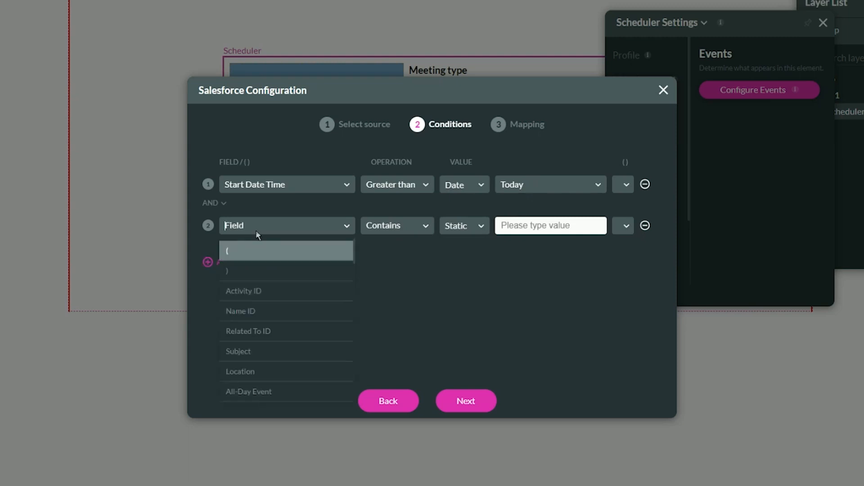
{"action": "type", "text": "assig"}
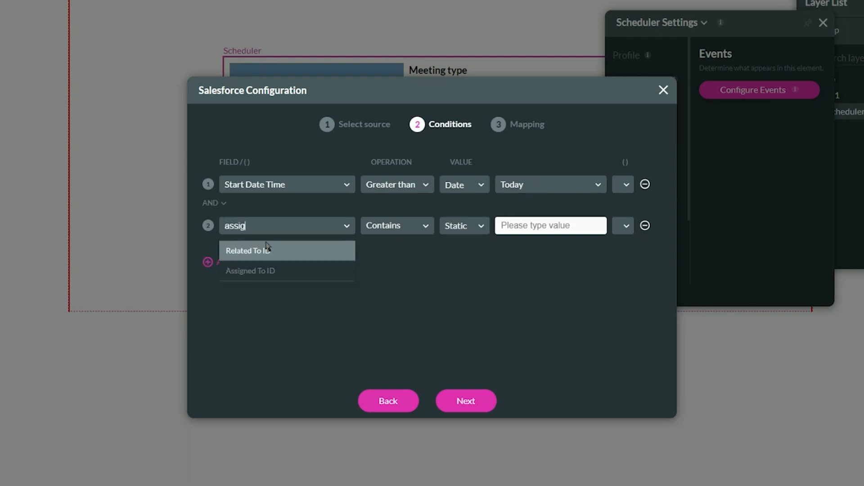
{"action": "left_click", "coordinate": [270, 270]}
{"action": "left_click", "coordinate": [383, 232]}
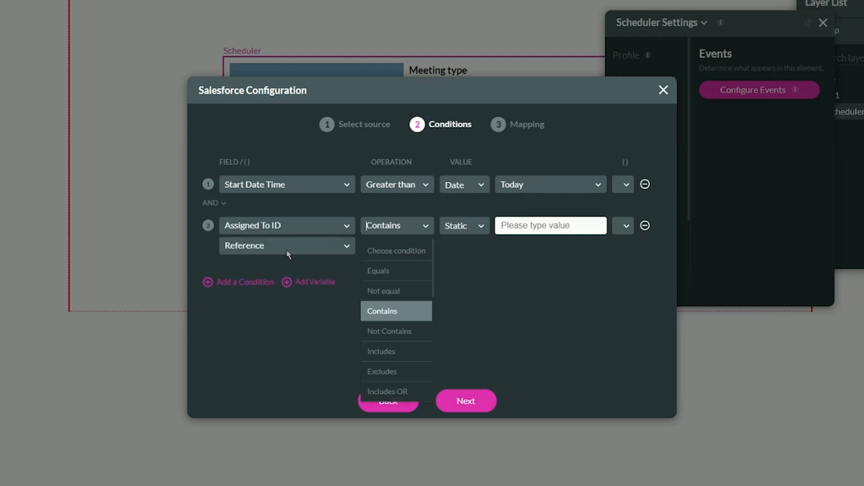
{"action": "left_click", "coordinate": [286, 250]}
{"action": "left_click", "coordinate": [264, 310]}
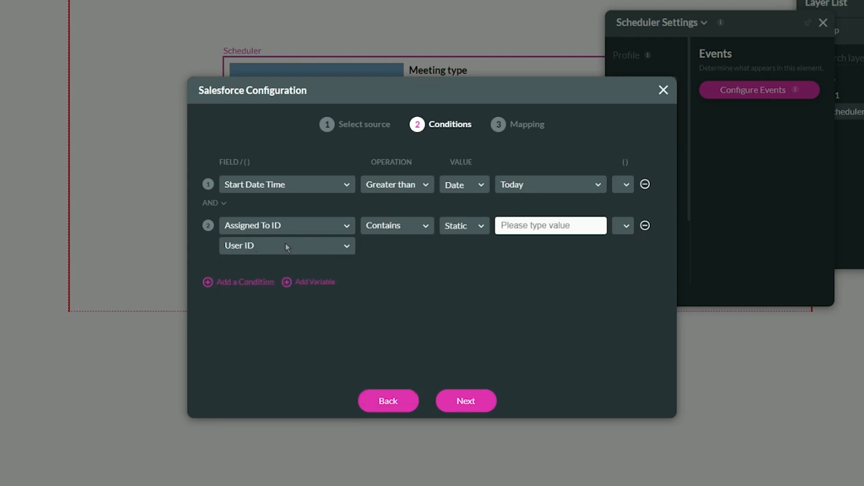
Make the Assigned To ID condition Equals the Field value Scheduler / User, and proceed to the mapping.
{"action": "left_click", "coordinate": [392, 228]}
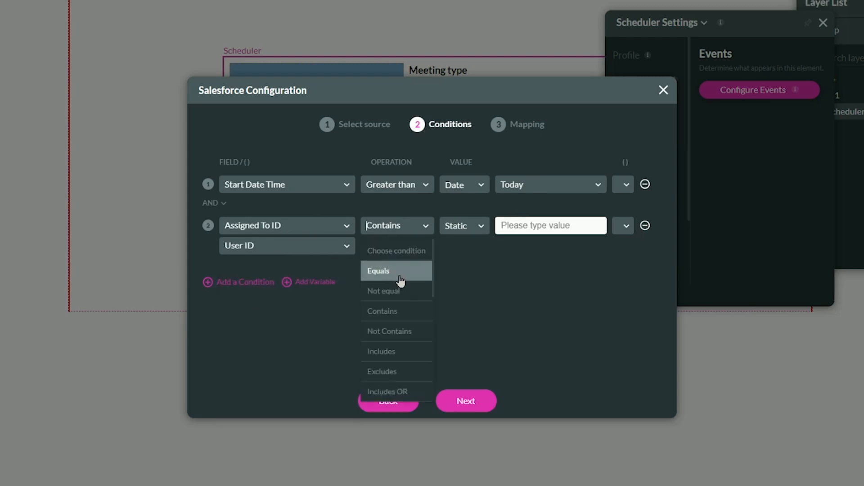
{"action": "left_click", "coordinate": [398, 275]}
{"action": "left_click", "coordinate": [457, 227]}
{"action": "left_click", "coordinate": [477, 266]}
{"action": "left_click", "coordinate": [540, 225]}
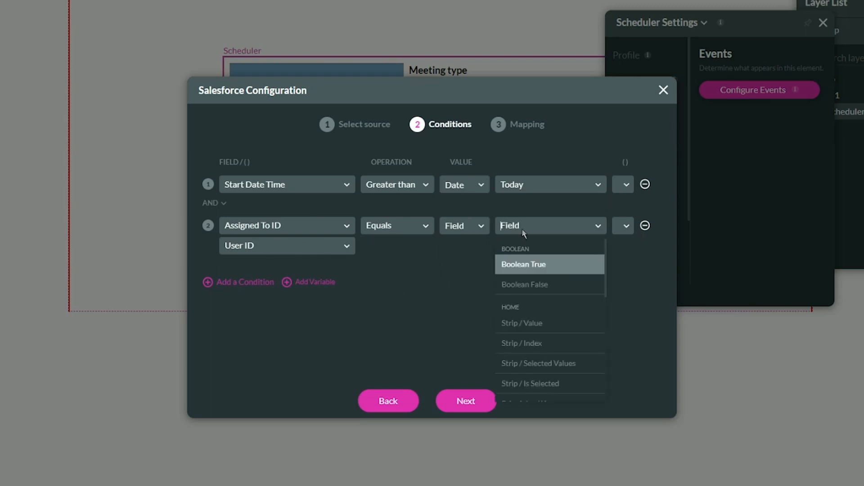
{"action": "type", "text": "sche"}
{"action": "left_click", "coordinate": [539, 269]}
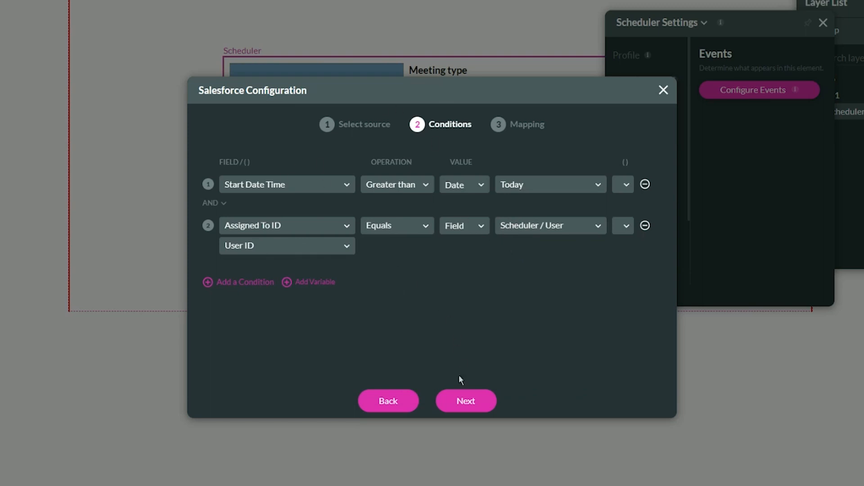
{"action": "left_click", "coordinate": [461, 399]}
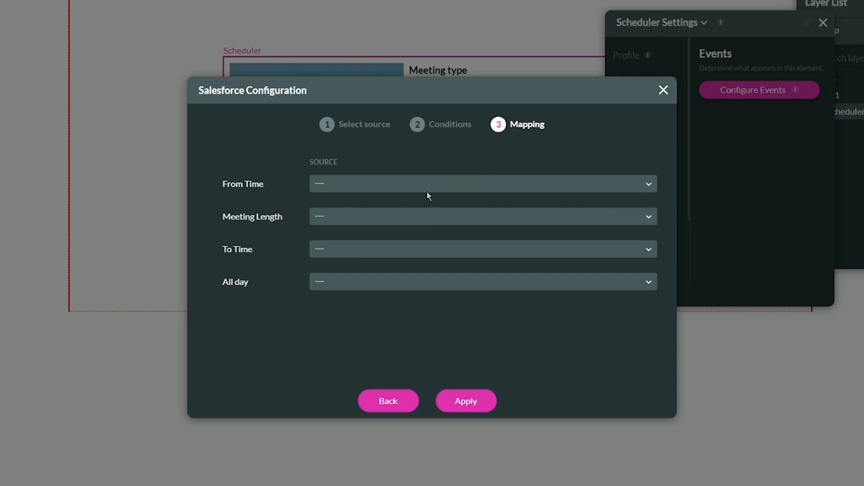
Map From Time to Start Date Time and Meeting Length to Duration.
{"action": "left_click", "coordinate": [417, 185]}
{"action": "type", "text": "start"}
{"action": "left_click", "coordinate": [357, 211]}
{"action": "left_click", "coordinate": [339, 216]}
{"action": "type", "text": "durat"}
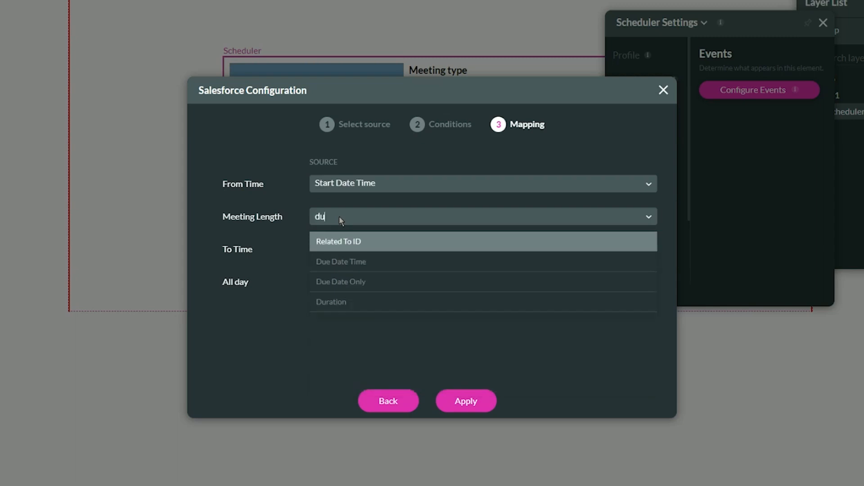
{"action": "left_click", "coordinate": [343, 243]}
Map To Time to End Date Time and All day to All-Day Event, and apply the events configuration.
{"action": "left_click", "coordinate": [339, 250]}
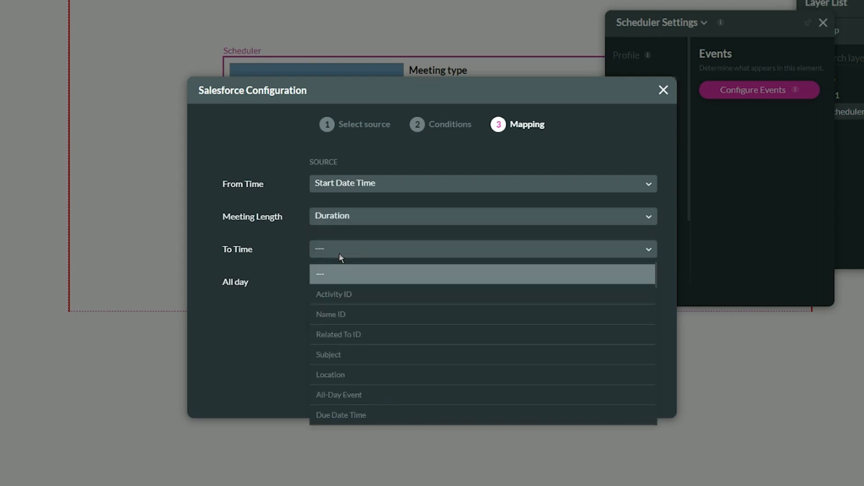
{"action": "type", "text": "end"}
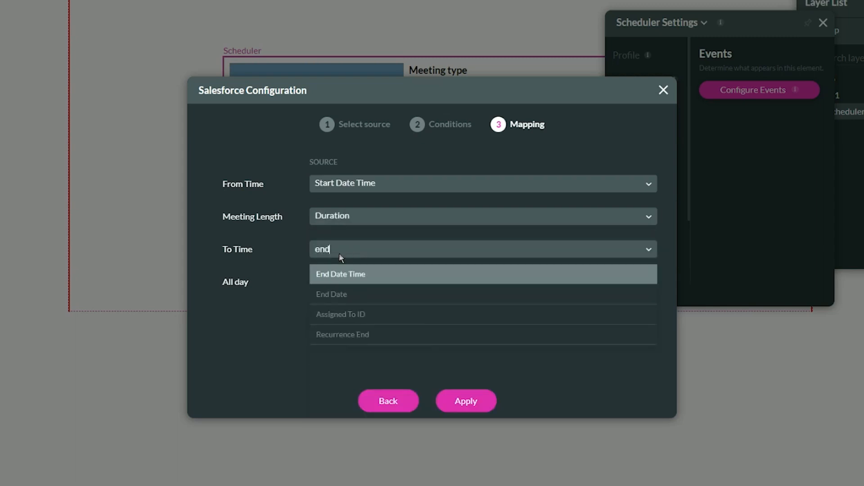
{"action": "left_click", "coordinate": [354, 275]}
{"action": "left_click", "coordinate": [358, 287]}
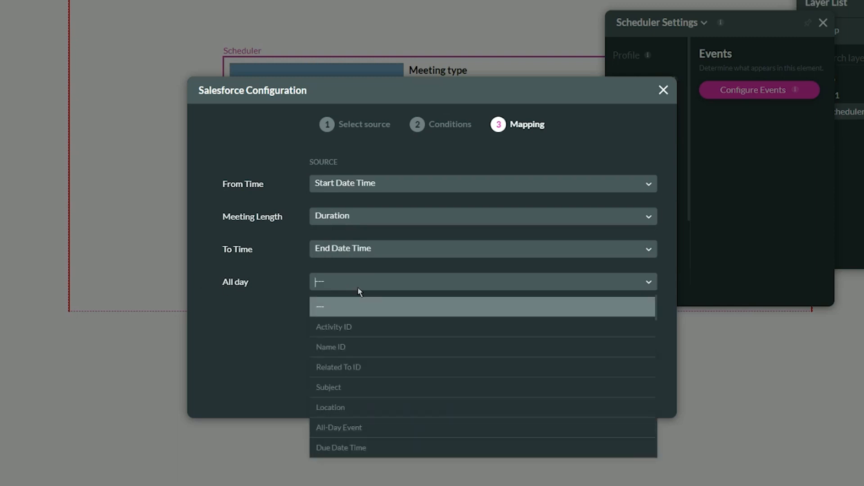
{"action": "type", "text": "all"}
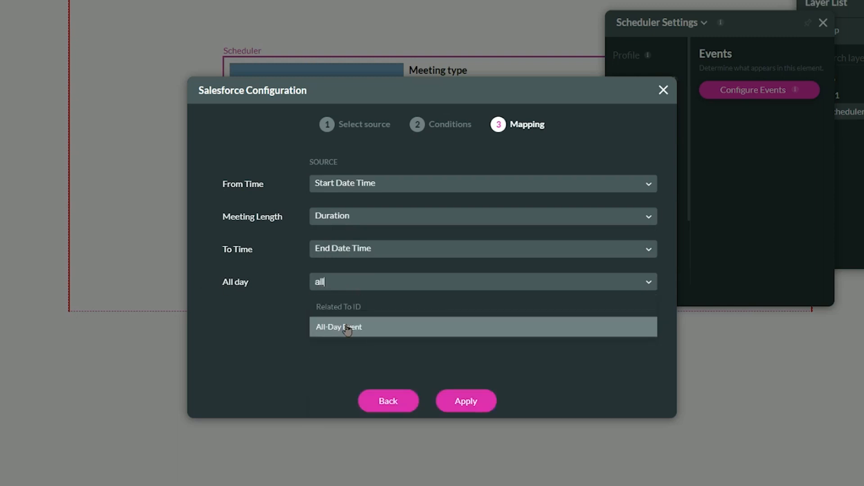
{"action": "left_click", "coordinate": [350, 326]}
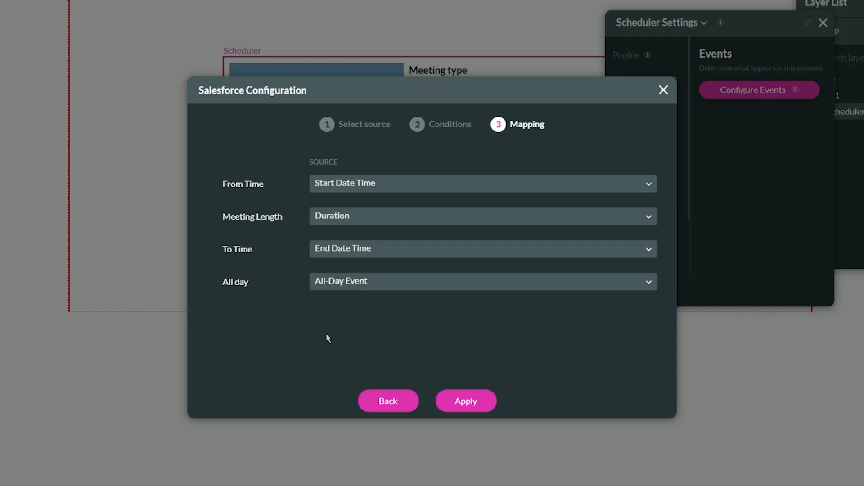
{"action": "left_click", "coordinate": [465, 400]}
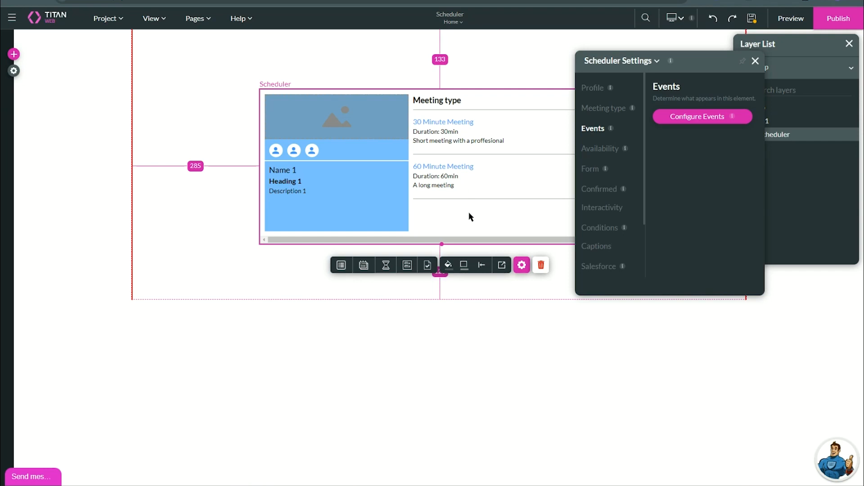
Try configuring custom working hours for the scheduler's availability from a Salesforce object, proceeding to the field mapping.
{"action": "left_click", "coordinate": [603, 151]}
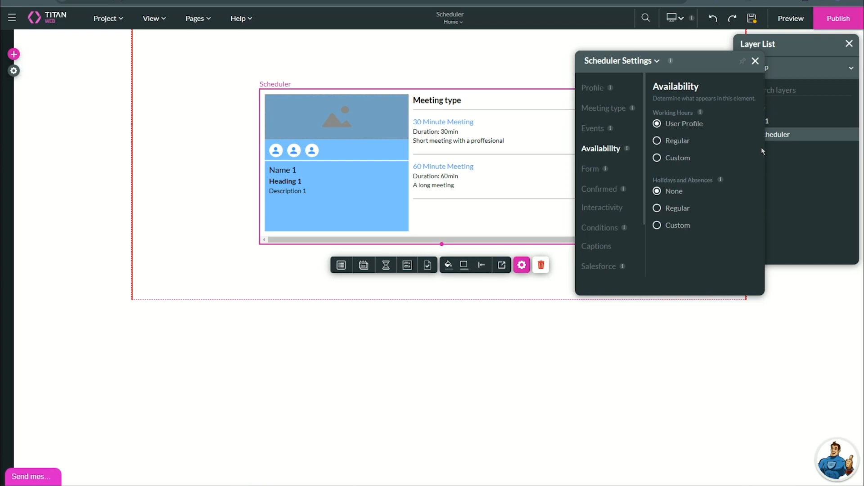
{"action": "left_click", "coordinate": [673, 144]}
{"action": "left_click", "coordinate": [674, 162]}
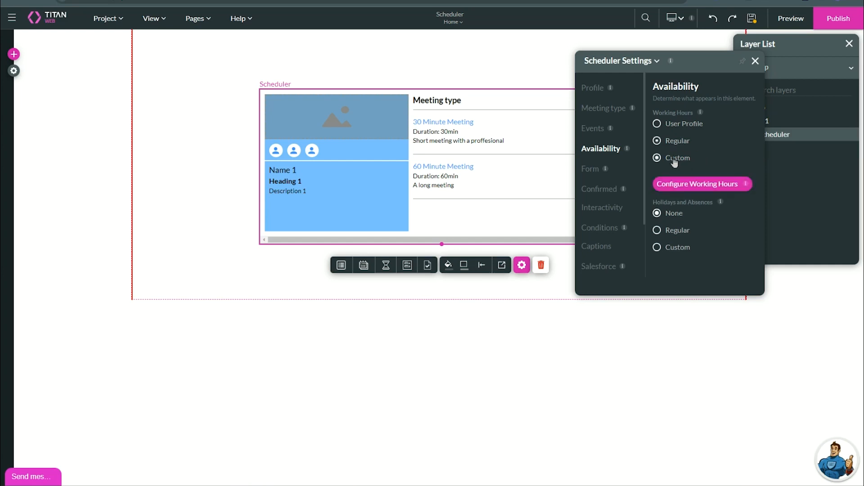
{"action": "left_click", "coordinate": [705, 188]}
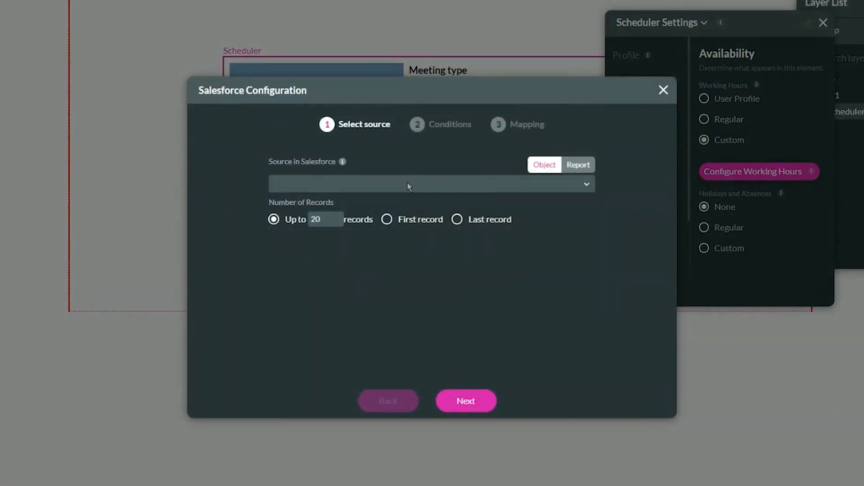
{"action": "left_click", "coordinate": [444, 185]}
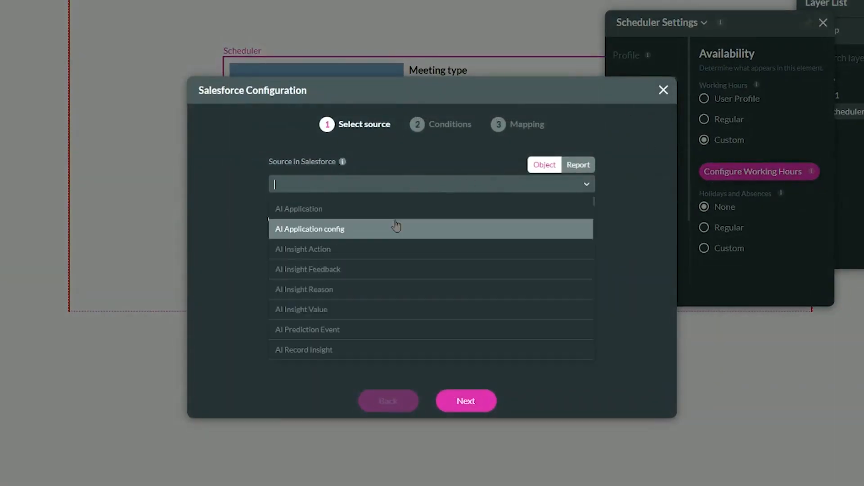
{"action": "scroll", "coordinate": [340, 275], "scroll_direction": "down", "scroll_amount": 10}
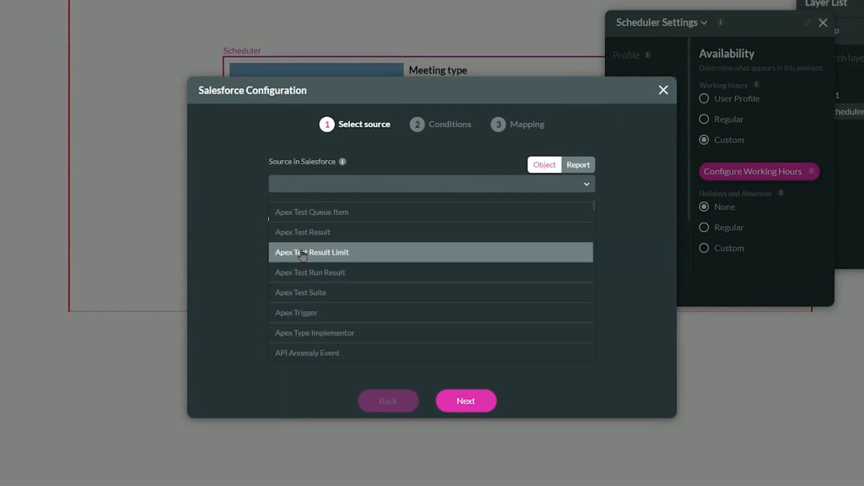
{"action": "left_click", "coordinate": [515, 298]}
{"action": "left_click", "coordinate": [474, 408]}
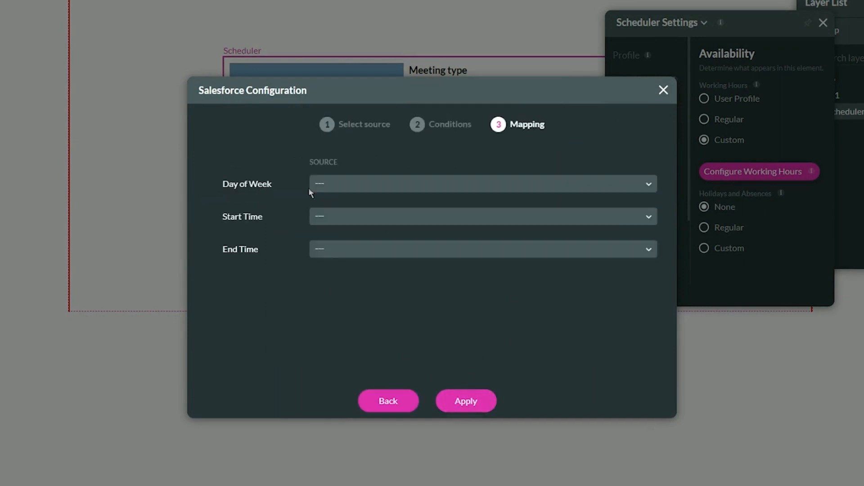
Examine the Day of Week, Start Time and End Time mapping, discard the configuration and return working hours to User Profile.
{"action": "left_click_drag", "start_coordinate": [224, 184], "coordinate": [290, 195]}
{"action": "left_click", "coordinate": [243, 213]}
{"action": "left_click_drag", "start_coordinate": [223, 219], "coordinate": [286, 252]}
{"action": "left_click", "coordinate": [628, 135]}
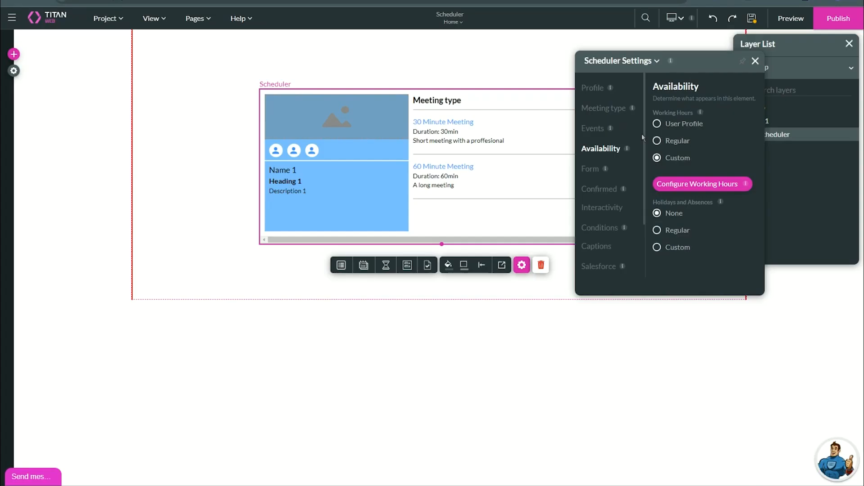
{"action": "left_click", "coordinate": [681, 127]}
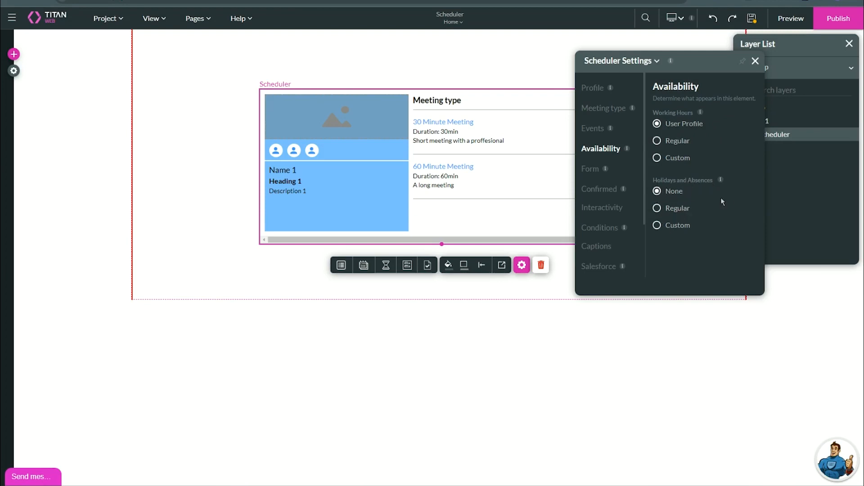
Try configuring custom holidays and absences by searching the Salesforce objects for "abs", and return the setting to None.
{"action": "left_click", "coordinate": [677, 226]}
{"action": "left_click", "coordinate": [693, 252]}
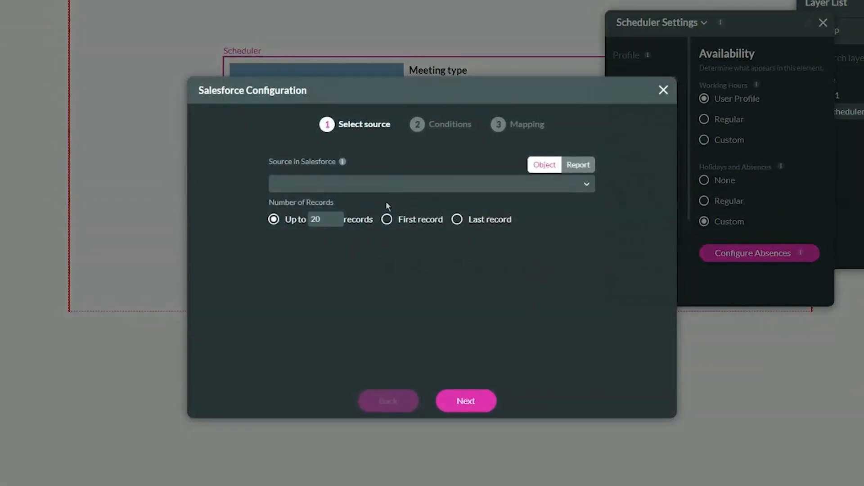
{"action": "left_click", "coordinate": [397, 199]}
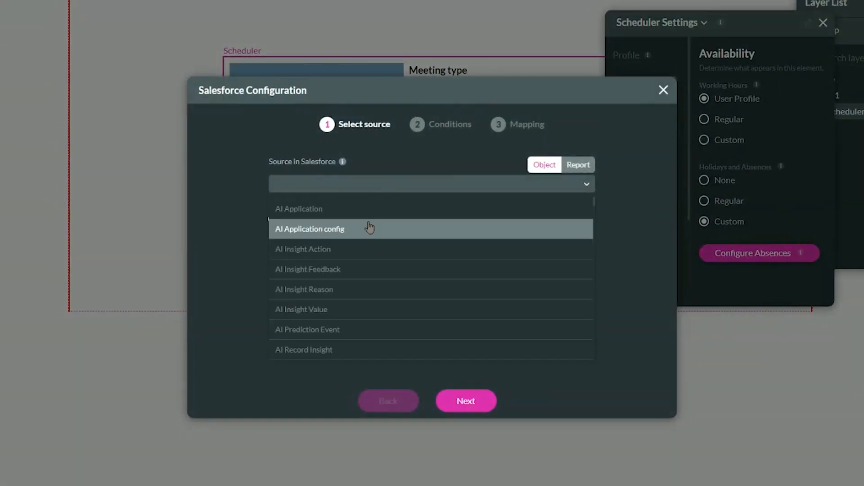
{"action": "type", "text": "abs"}
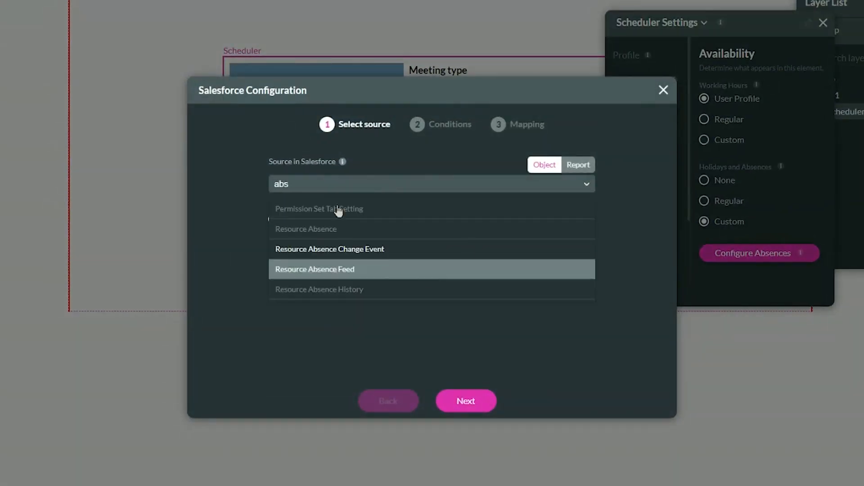
{"action": "key", "text": "BackSpace"}
{"action": "key", "text": "BackSpace"}
{"action": "key", "text": "BackSpace"}
{"action": "left_click", "coordinate": [664, 90]}
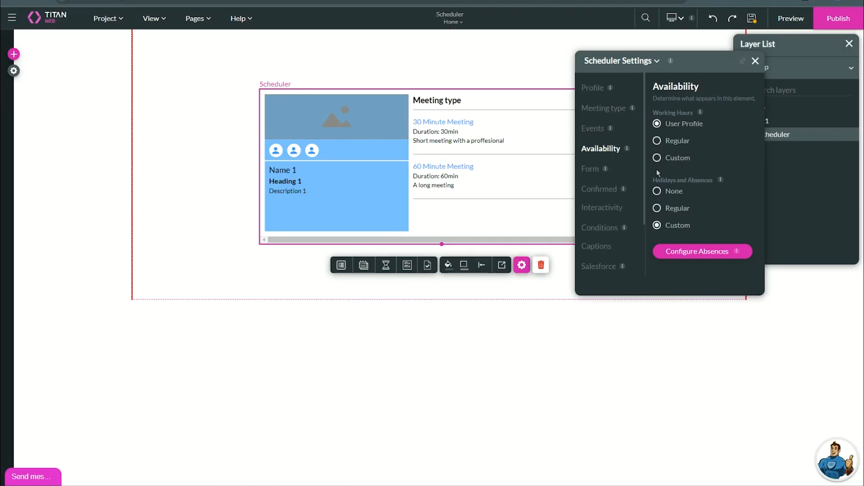
{"action": "left_click", "coordinate": [666, 192]}
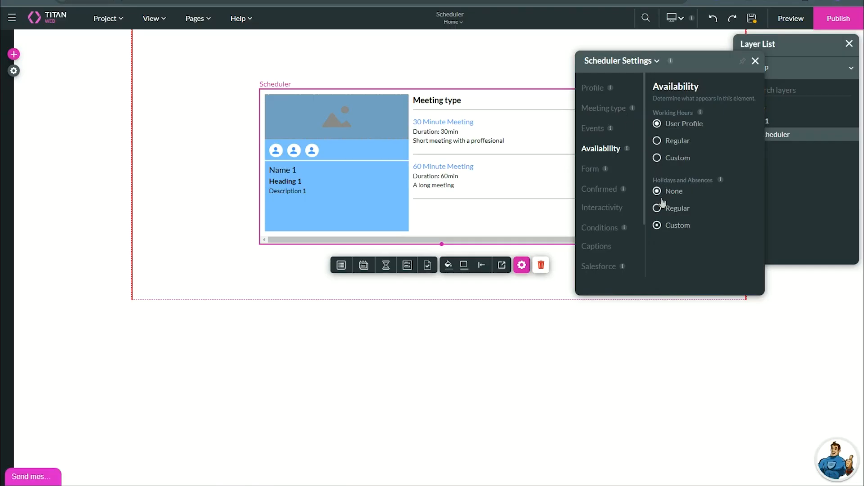
Configure the scheduler form with the Salesforce Contact object as source and the Create action, and proceed to the mapping.
{"action": "left_click", "coordinate": [587, 170]}
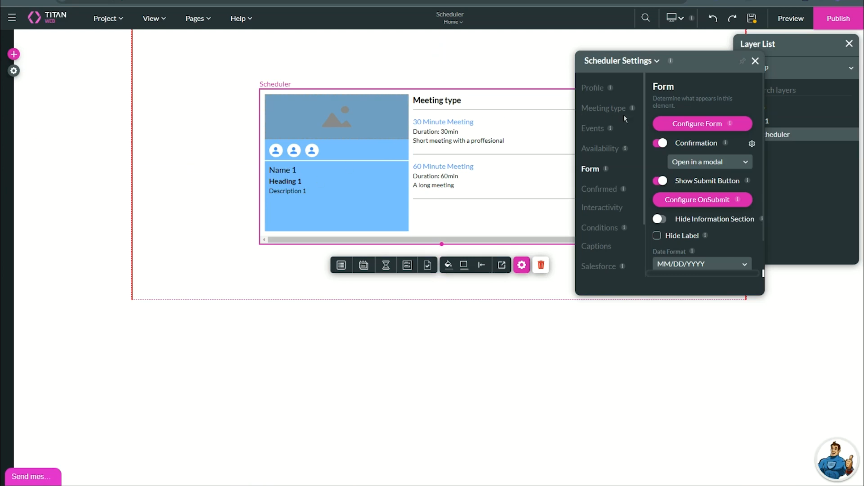
{"action": "left_click", "coordinate": [680, 125]}
{"action": "left_click", "coordinate": [350, 190]}
{"action": "type", "text": "cont"}
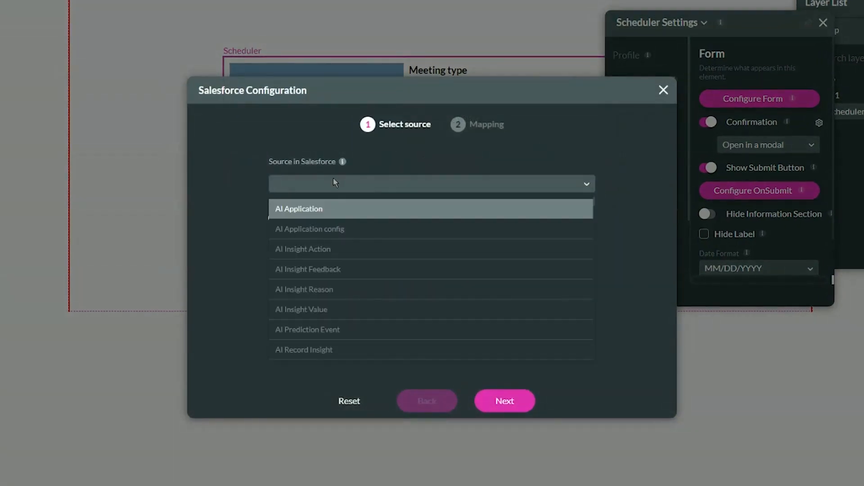
{"action": "type", "text": "act"}
{"action": "left_click", "coordinate": [375, 271]}
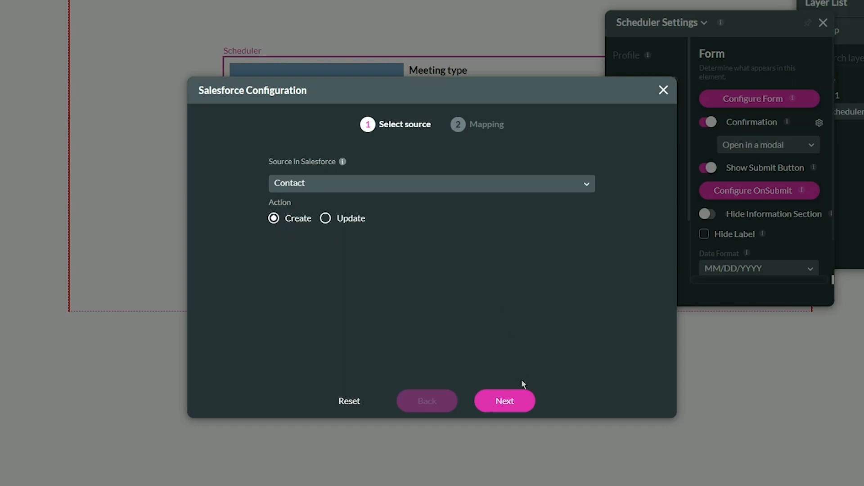
{"action": "left_click", "coordinate": [517, 400]}
Create three form mapping columns and set Column 1's source to First Name.
{"action": "left_click", "coordinate": [261, 183]}
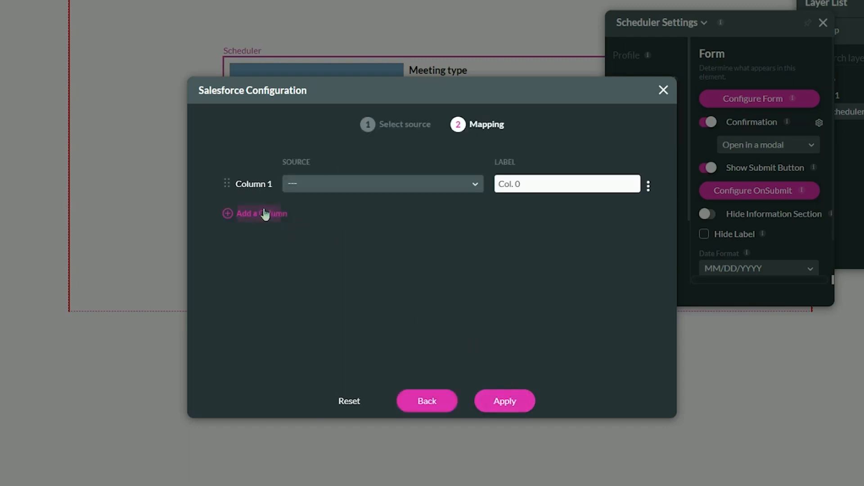
{"action": "left_click", "coordinate": [261, 214]}
{"action": "left_click", "coordinate": [262, 243]}
{"action": "left_click", "coordinate": [316, 186]}
{"action": "type", "text": "firs"}
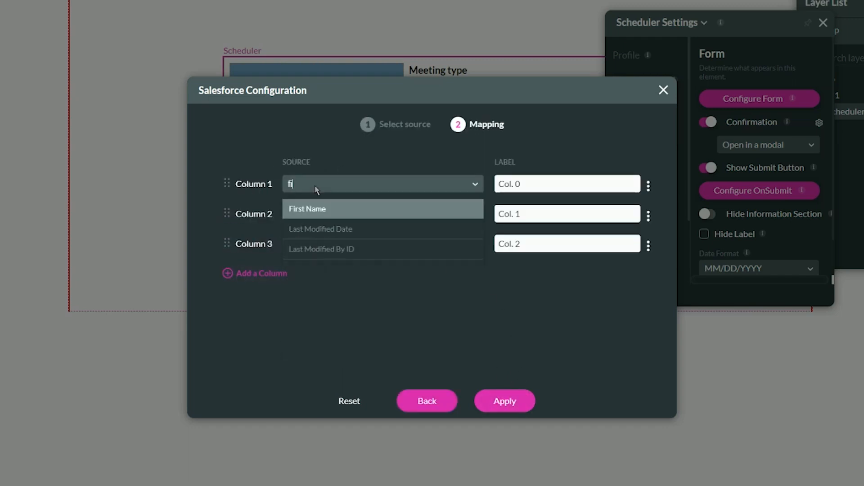
{"action": "key", "text": "Return"}
Set Column 2's source to Last Name and Column 3's to Email, and apply the form configuration.
{"action": "left_click", "coordinate": [315, 212]}
{"action": "type", "text": "last"}
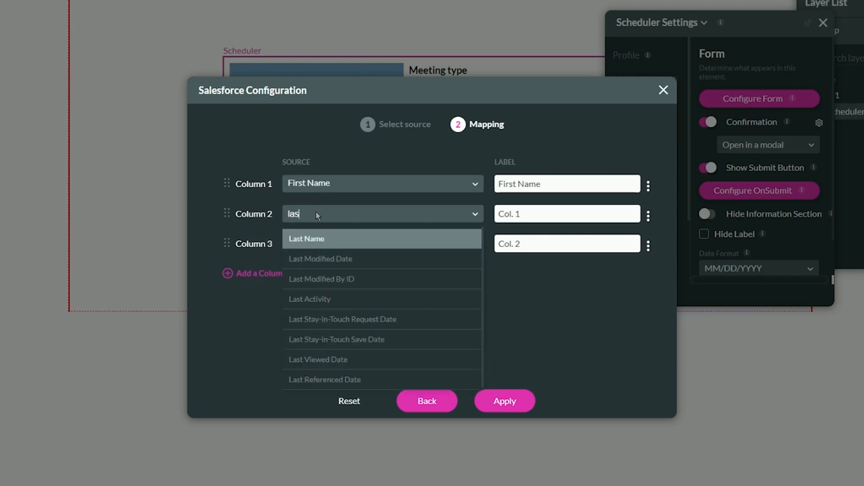
{"action": "key", "text": "Return"}
{"action": "left_click", "coordinate": [305, 244]}
{"action": "type", "text": "ema"}
{"action": "key", "text": "Return"}
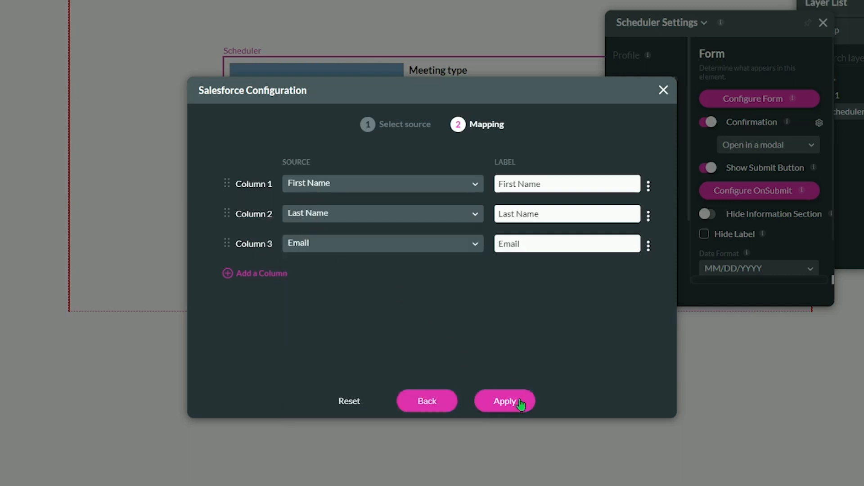
{"action": "left_click", "coordinate": [501, 402]}
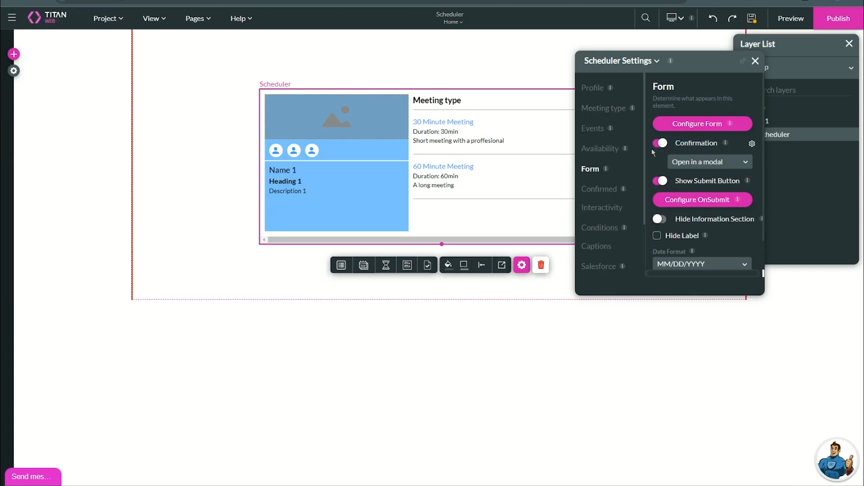
Examine the customization options of the form's confirmation modal.
{"action": "left_click", "coordinate": [751, 143]}
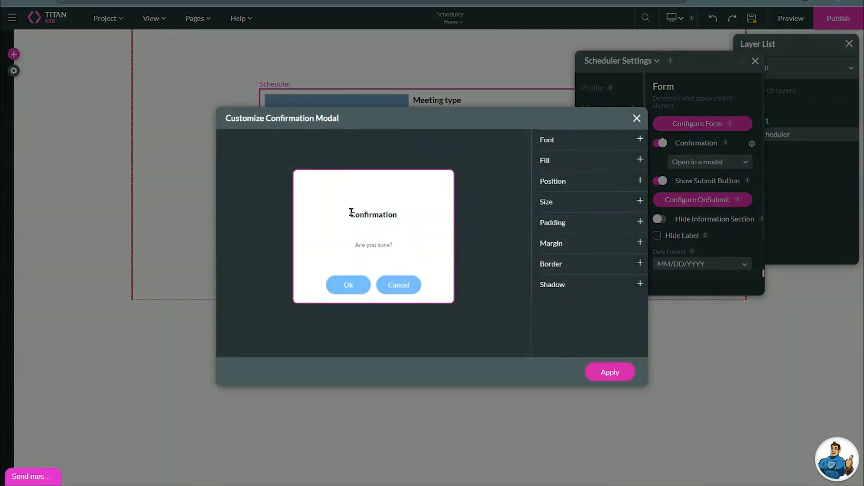
{"action": "left_click", "coordinate": [636, 118]}
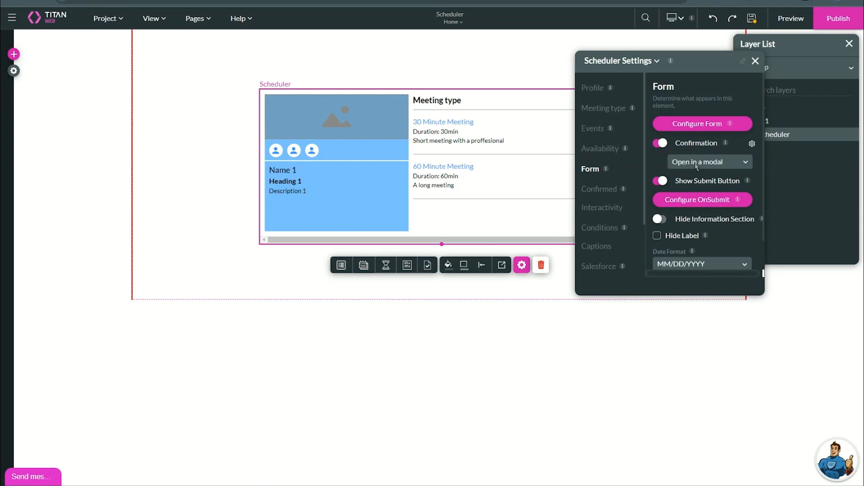
Start adding a Salesforce action node to the form's OnSubmit flow and open its push integrations.
{"action": "left_click", "coordinate": [693, 201]}
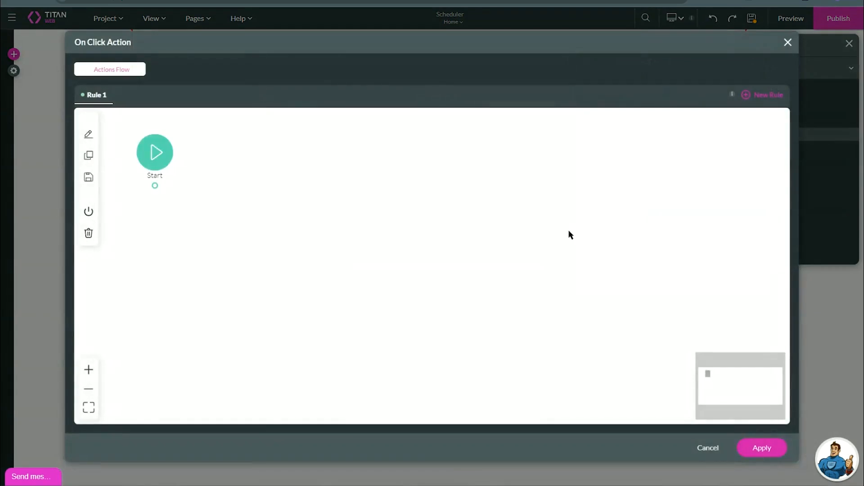
{"action": "left_click", "coordinate": [157, 186]}
{"action": "left_click", "coordinate": [340, 223]}
{"action": "left_click", "coordinate": [431, 368]}
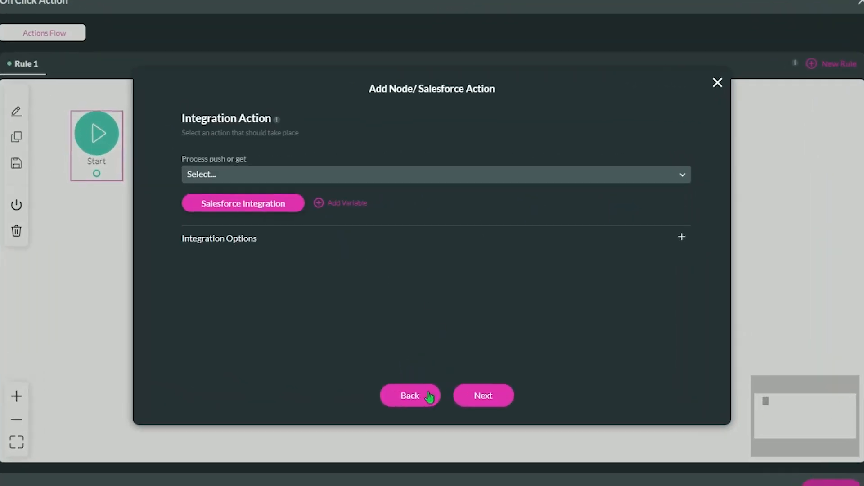
{"action": "left_click", "coordinate": [290, 212]}
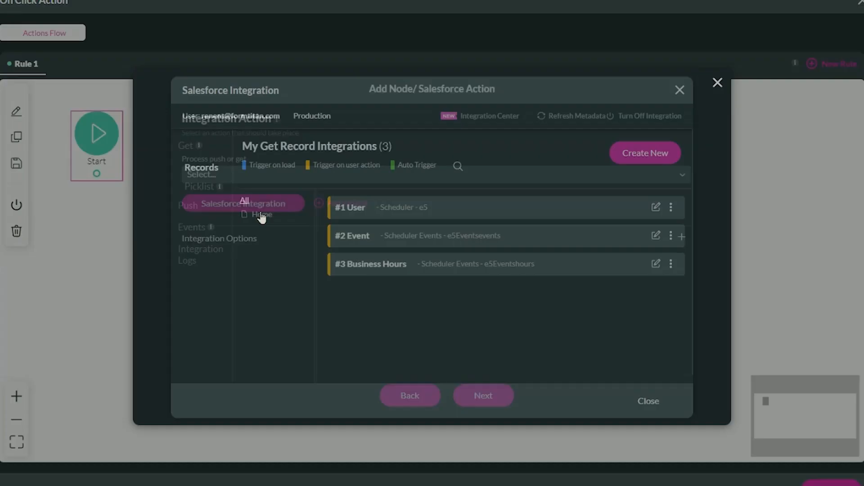
{"action": "left_click", "coordinate": [188, 206]}
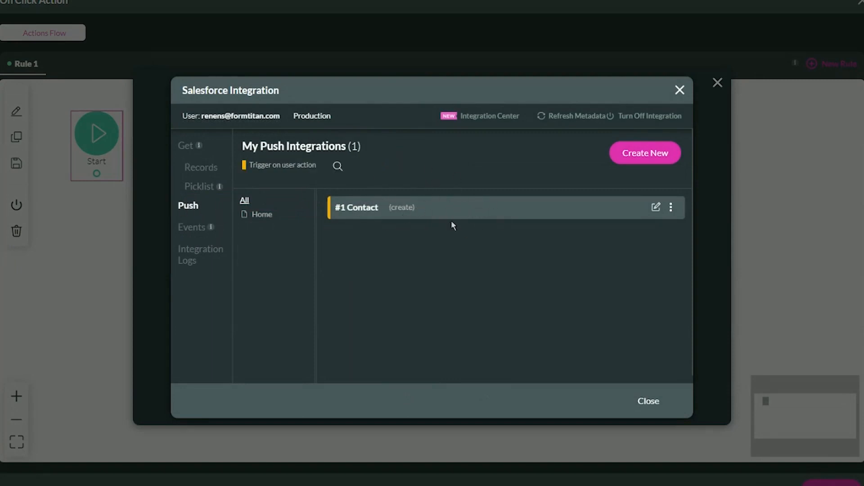
Review the Contact push integration's field mapping filtered to mapped fields, and apply it.
{"action": "left_click", "coordinate": [656, 207]}
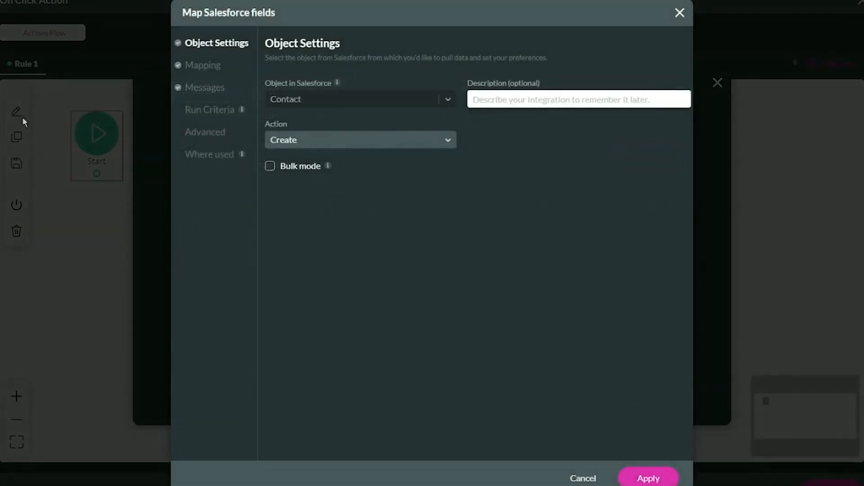
{"action": "left_click", "coordinate": [199, 69]}
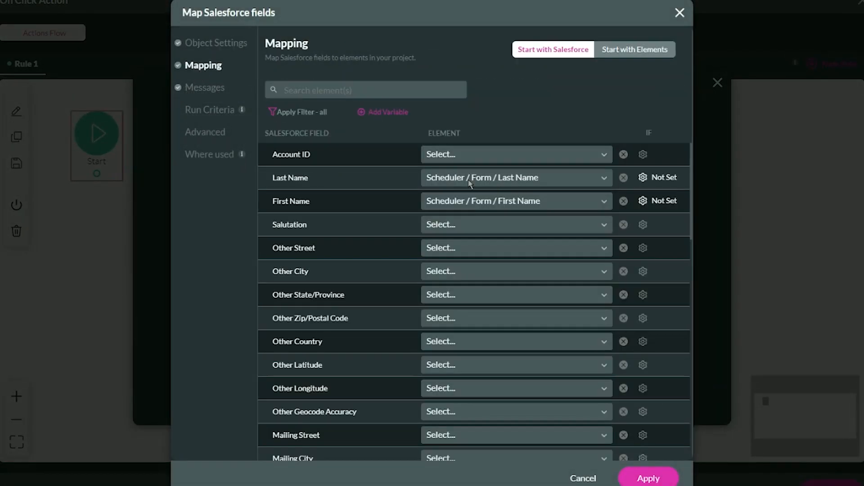
{"action": "left_click", "coordinate": [318, 112]}
{"action": "left_click", "coordinate": [322, 166]}
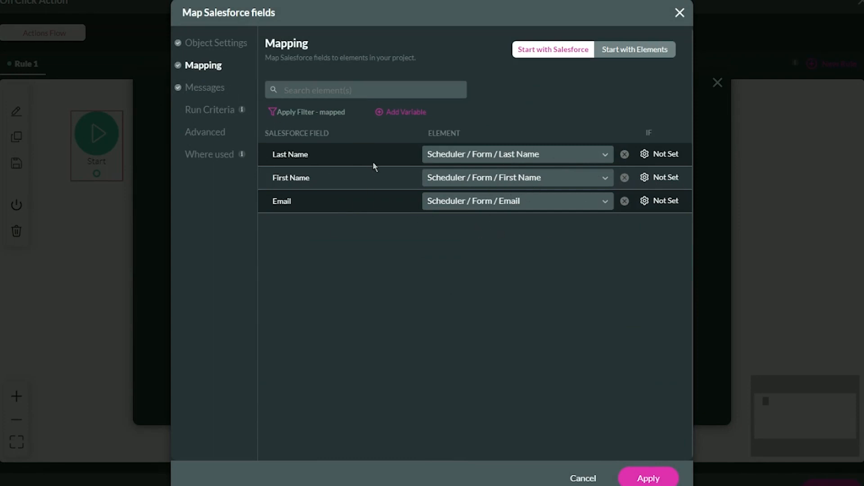
{"action": "left_click", "coordinate": [663, 479]}
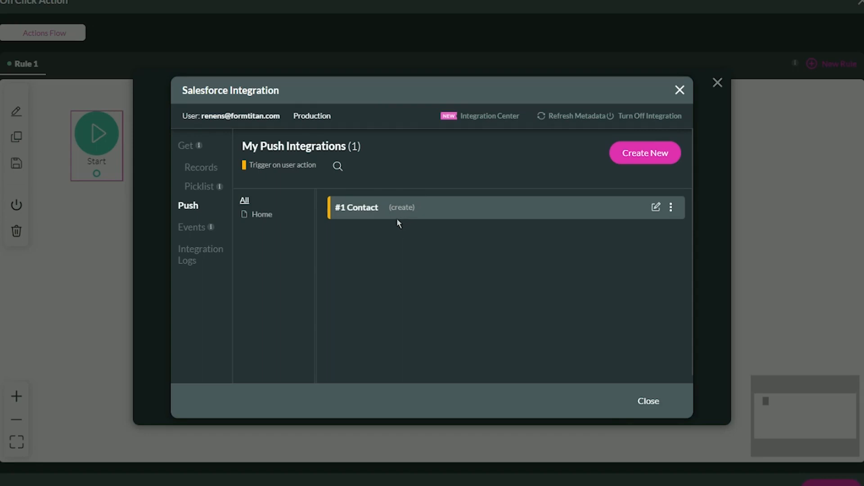
Add a child integration under the Contact push with the Event object and Create action, and open its field mapping.
{"action": "left_click", "coordinate": [670, 207]}
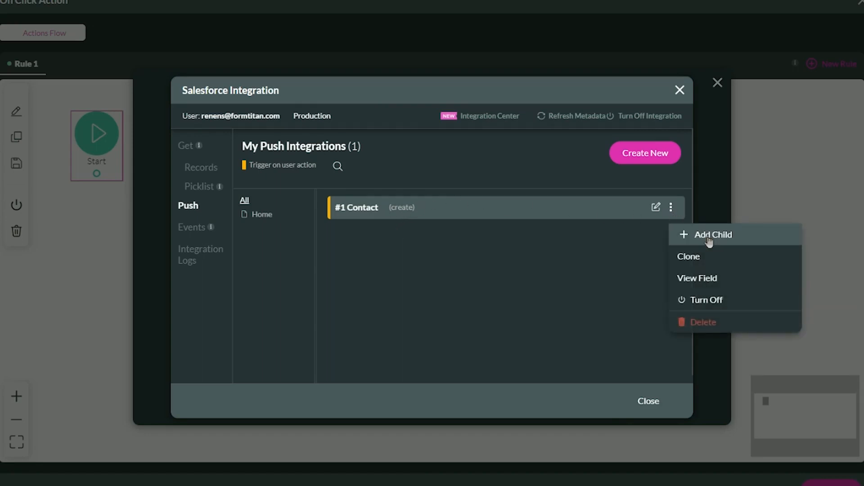
{"action": "left_click", "coordinate": [706, 234]}
{"action": "left_click", "coordinate": [323, 101]}
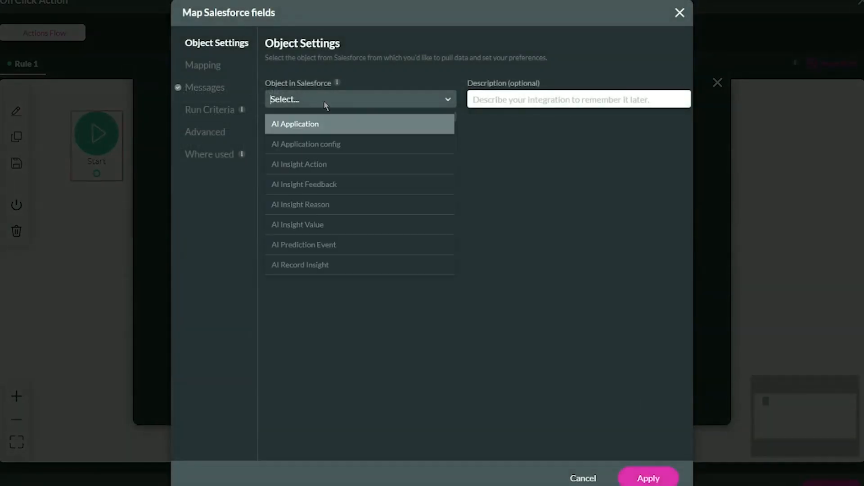
{"action": "type", "text": "event"}
{"action": "scroll", "coordinate": [343, 194], "scroll_direction": "down", "scroll_amount": 10}
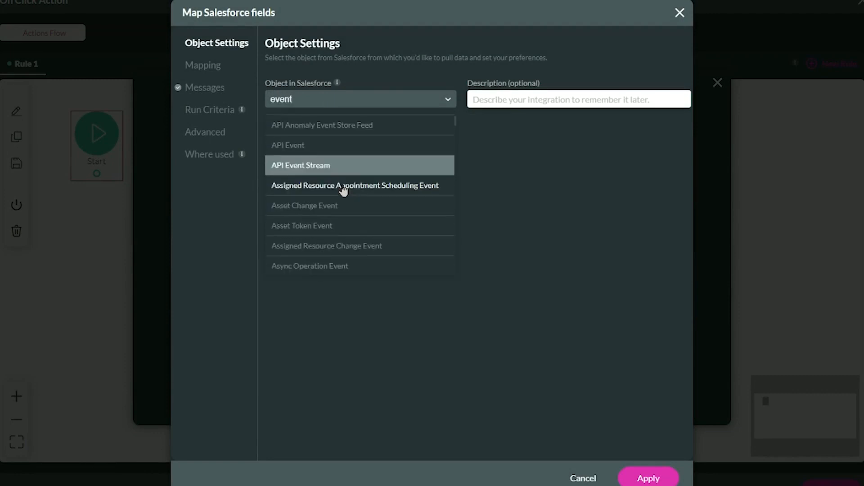
{"action": "scroll", "coordinate": [345, 203], "scroll_direction": "down", "scroll_amount": 15}
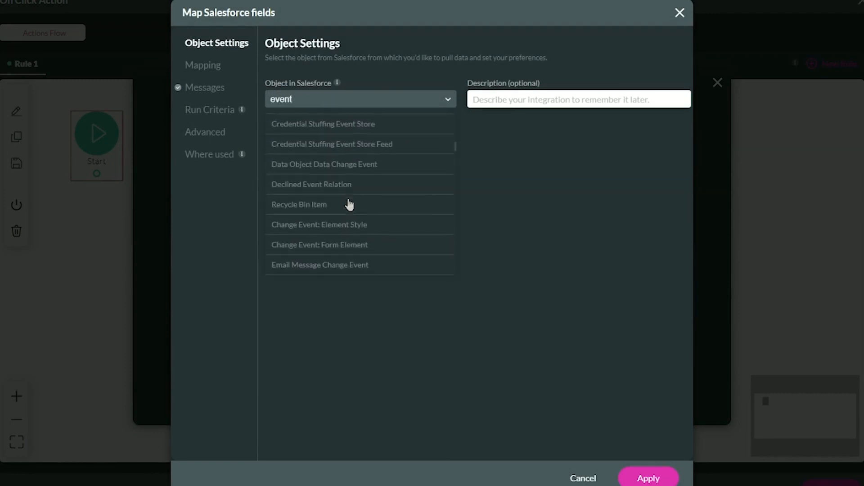
{"action": "scroll", "coordinate": [350, 200], "scroll_direction": "up", "scroll_amount": 3}
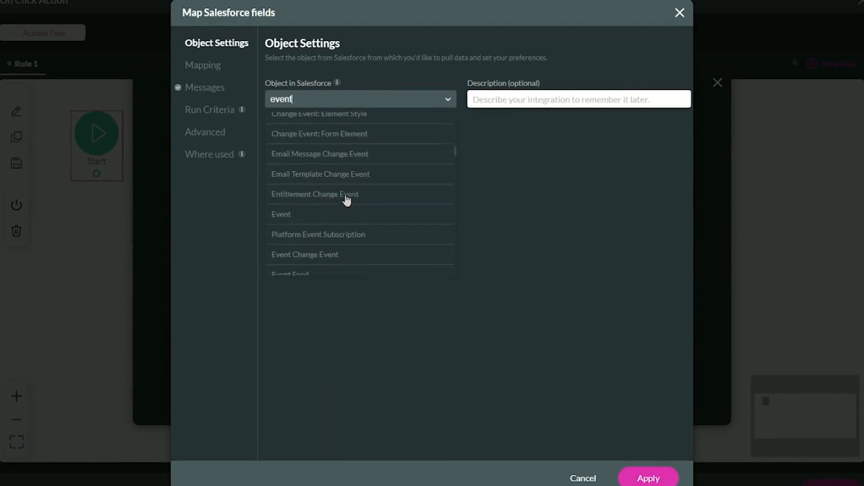
{"action": "left_click", "coordinate": [324, 219]}
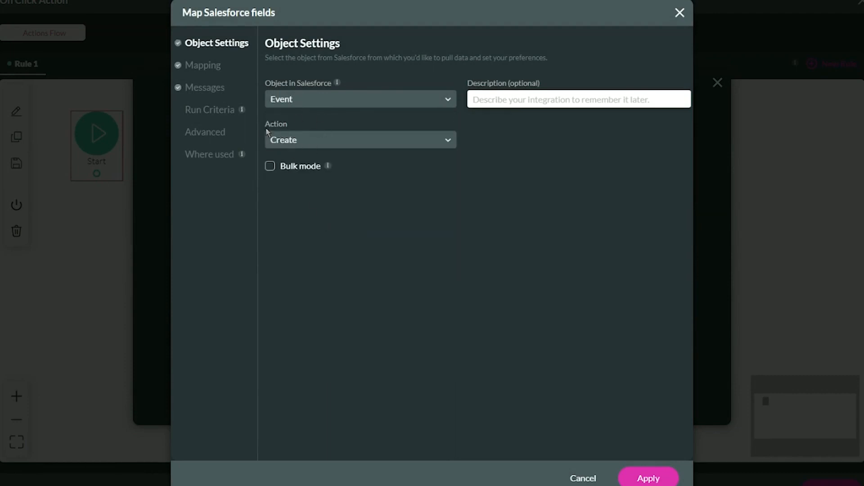
{"action": "left_click", "coordinate": [203, 71]}
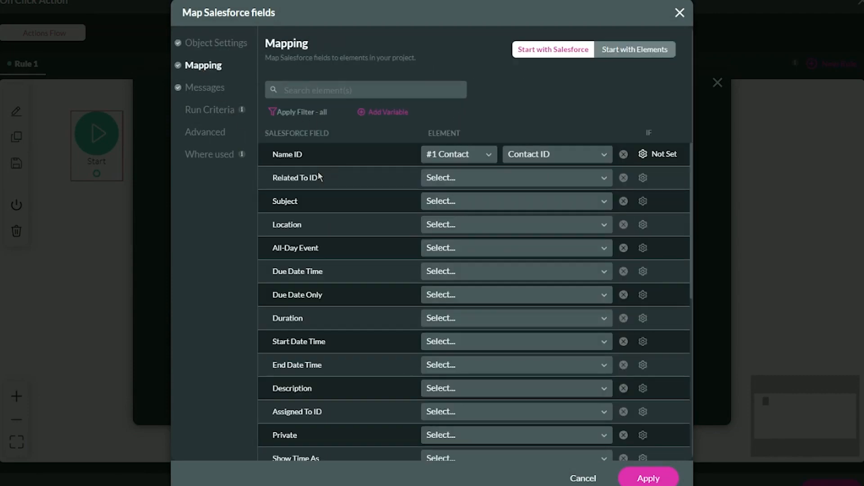
Map the Event's Subject to a Custom message and insert the Scheduler / User Name field in it.
{"action": "left_click_drag", "start_coordinate": [268, 157], "coordinate": [313, 156]}
{"action": "left_click", "coordinate": [315, 156]}
{"action": "left_click", "coordinate": [443, 203]}
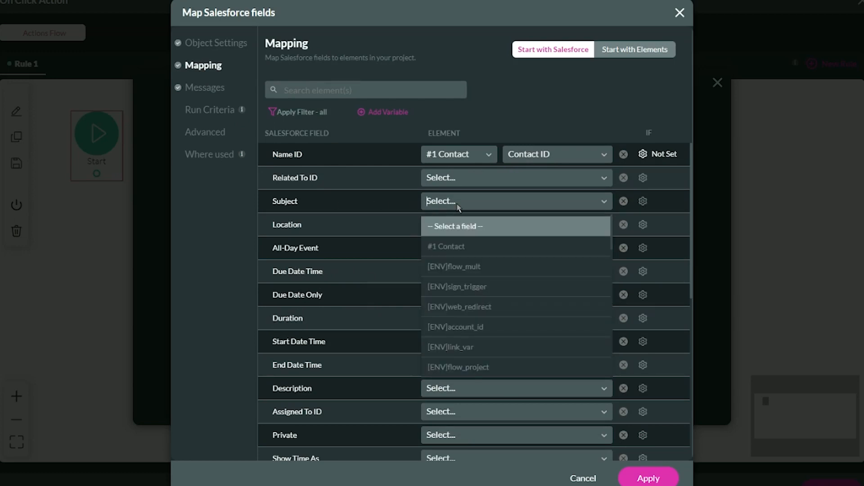
{"action": "type", "text": "custom"}
{"action": "left_click", "coordinate": [443, 226]}
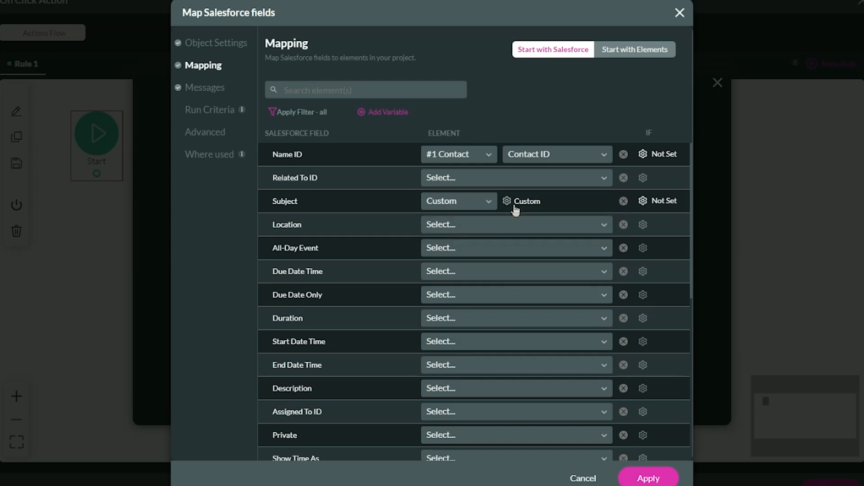
{"action": "left_click", "coordinate": [516, 208]}
{"action": "left_click", "coordinate": [367, 340]}
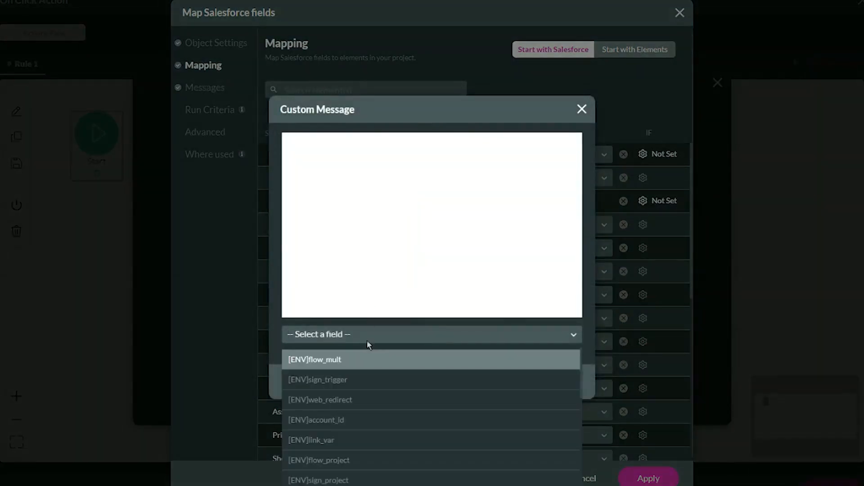
{"action": "type", "text": "sche"}
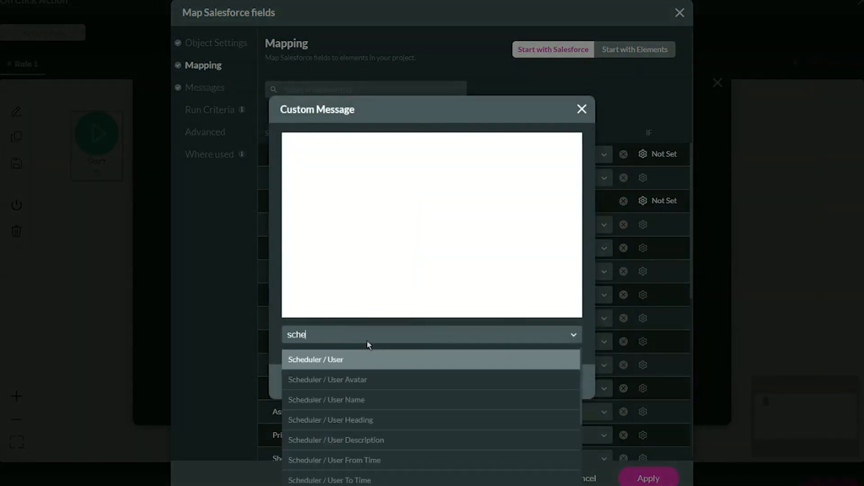
{"action": "left_click", "coordinate": [389, 403]}
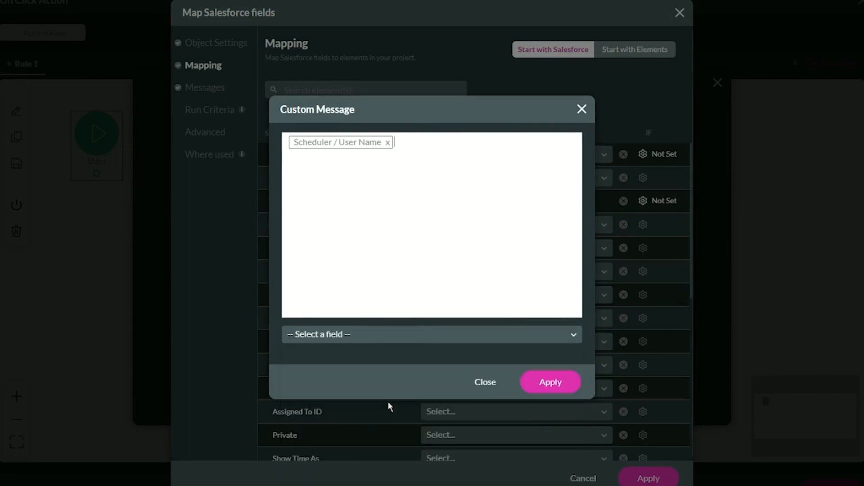
Add "&" and the Scheduler / Form / First Name, Last Name and Meeting Duration fields to the Subject message, and apply it.
{"action": "left_click", "coordinate": [415, 337]}
{"action": "type", "text": "first"}
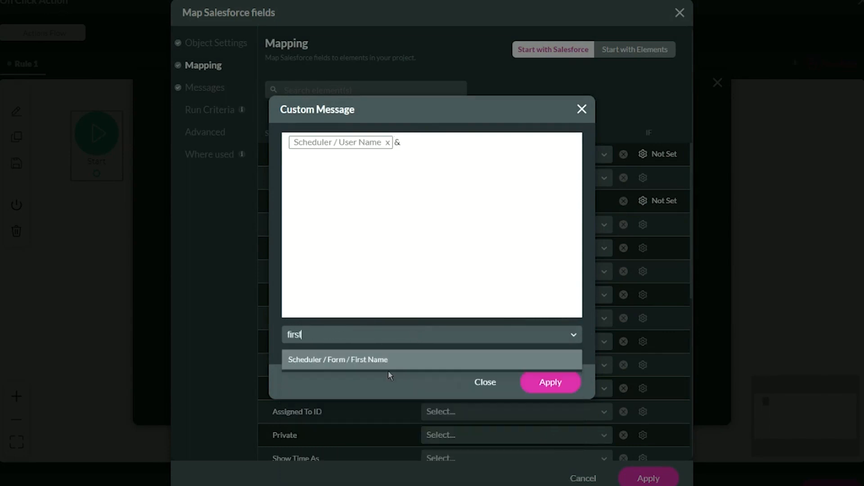
{"action": "left_click", "coordinate": [388, 366]}
{"action": "left_click", "coordinate": [396, 334]}
{"action": "type", "text": "last"}
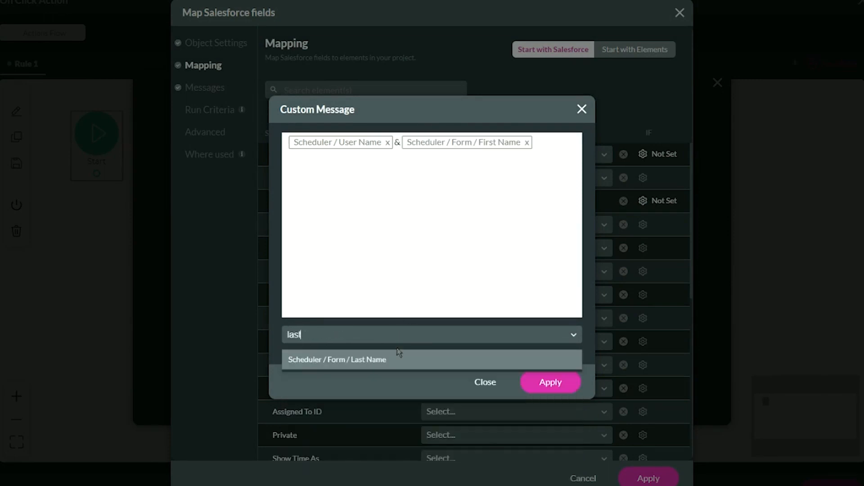
{"action": "left_click", "coordinate": [393, 359]}
{"action": "left_click", "coordinate": [387, 338]}
{"action": "type", "text": "dura"}
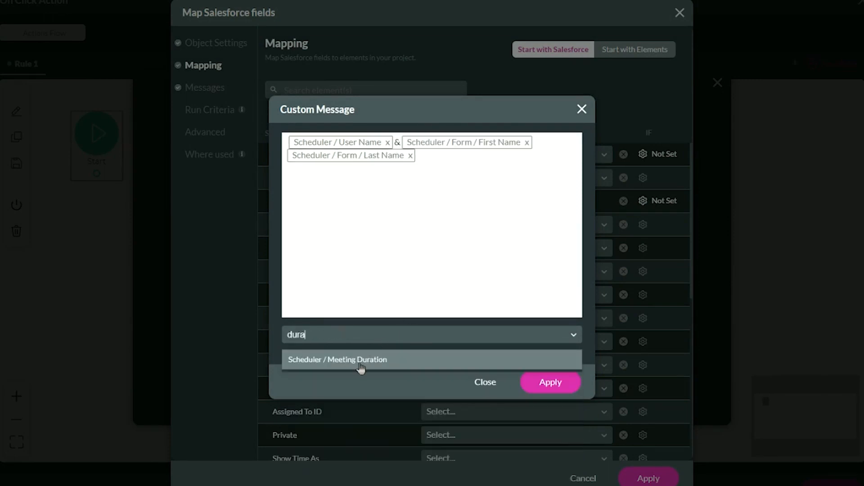
{"action": "left_click", "coordinate": [362, 364]}
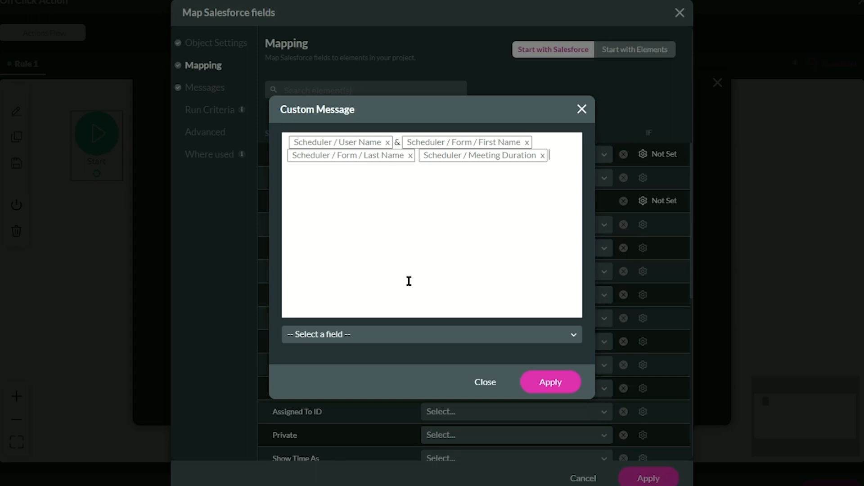
{"action": "left_click", "coordinate": [570, 390]}
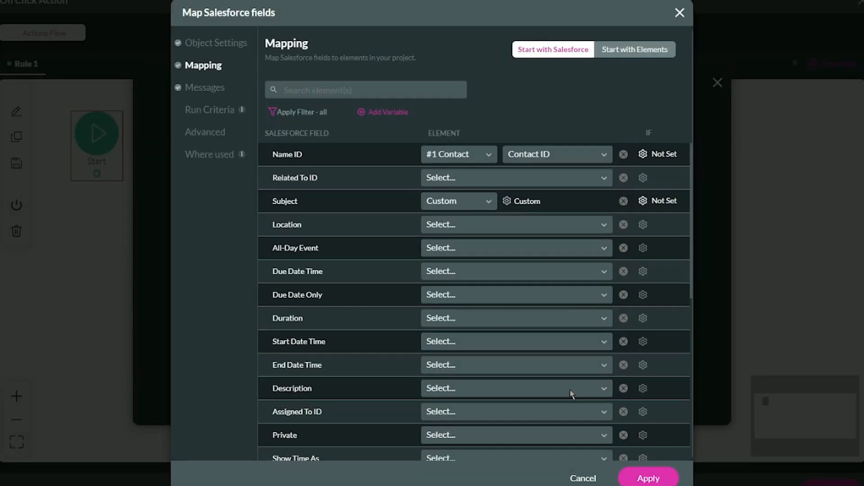
Map the Event's Duration field to Scheduler / Meeting Duration.
{"action": "left_click", "coordinate": [427, 318]}
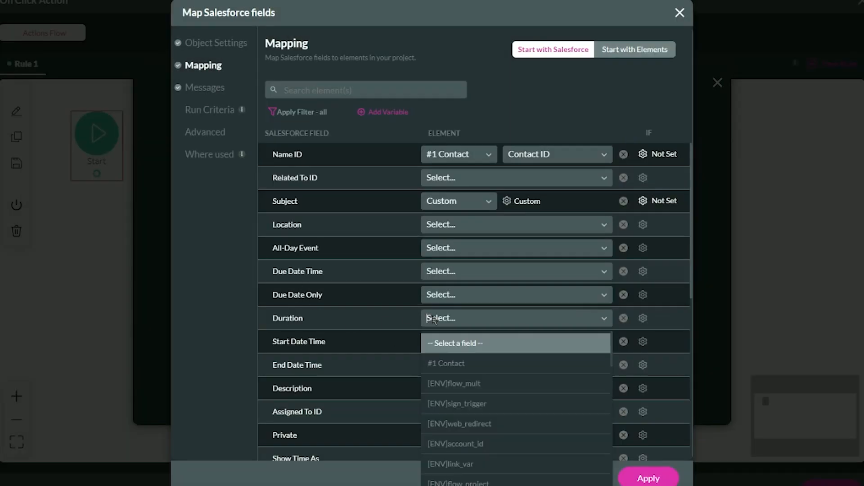
{"action": "type", "text": "dura"}
{"action": "left_click", "coordinate": [448, 344]}
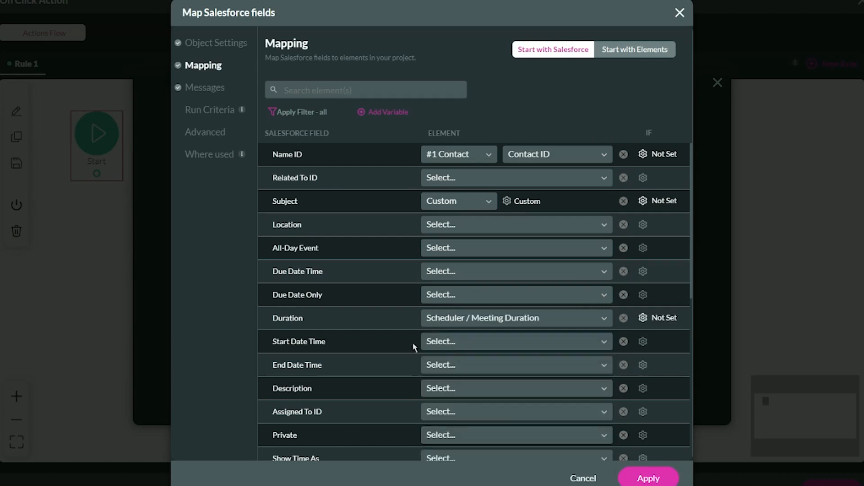
Map Start Date Time to Scheduler / DateTime and End Date Time to Scheduler / End DateTime.
{"action": "scroll", "coordinate": [262, 345], "scroll_direction": "down", "scroll_amount": 1}
{"action": "left_click_drag", "start_coordinate": [272, 295], "coordinate": [323, 283]}
{"action": "left_click", "coordinate": [322, 285]}
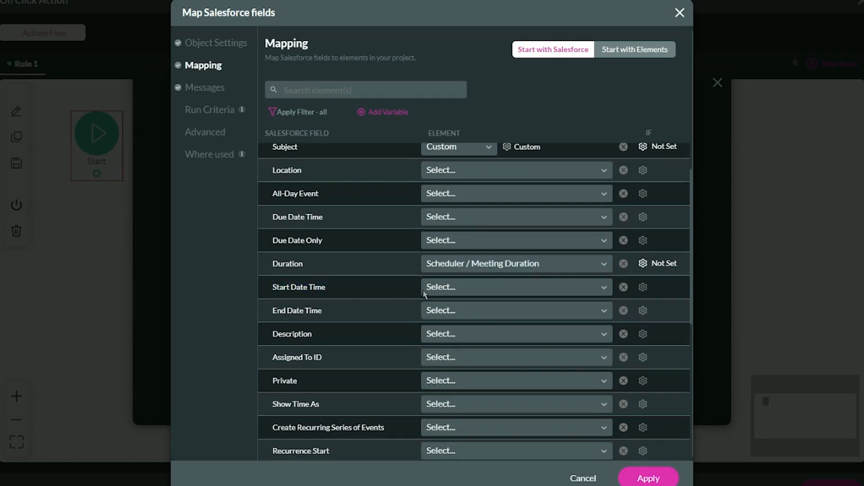
{"action": "left_click", "coordinate": [439, 293]}
{"action": "type", "text": "date"}
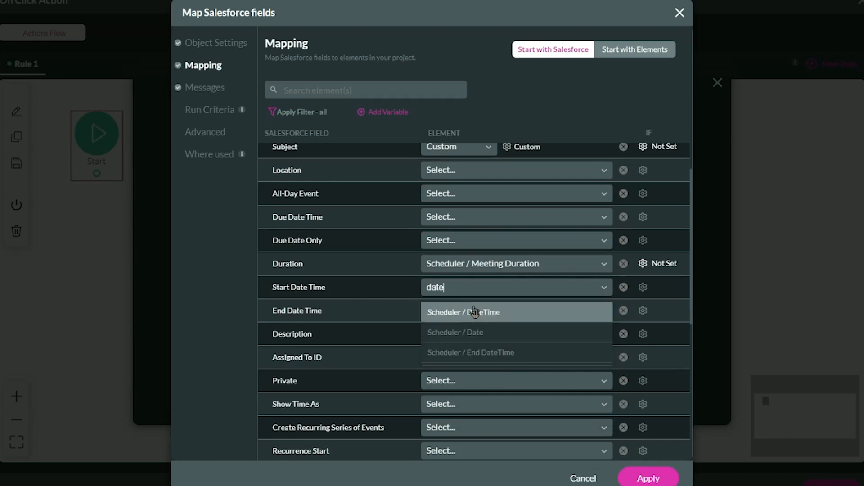
{"action": "left_click", "coordinate": [500, 316]}
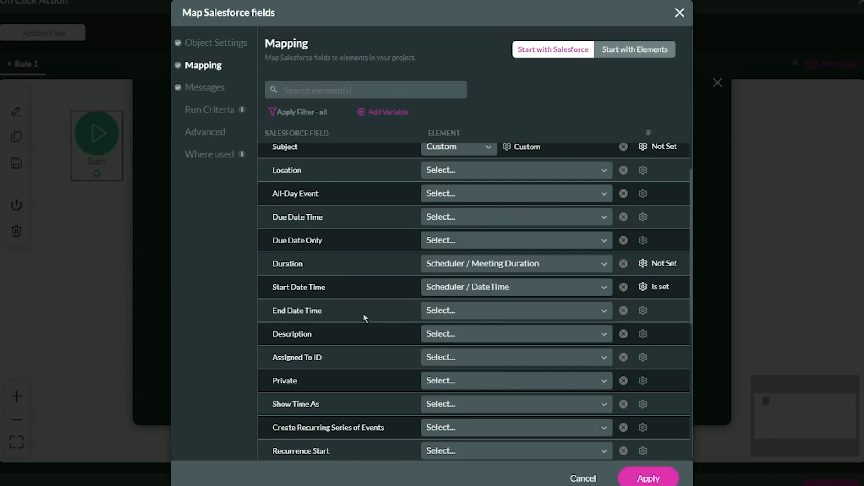
{"action": "left_click", "coordinate": [471, 310]}
{"action": "type", "text": "date"}
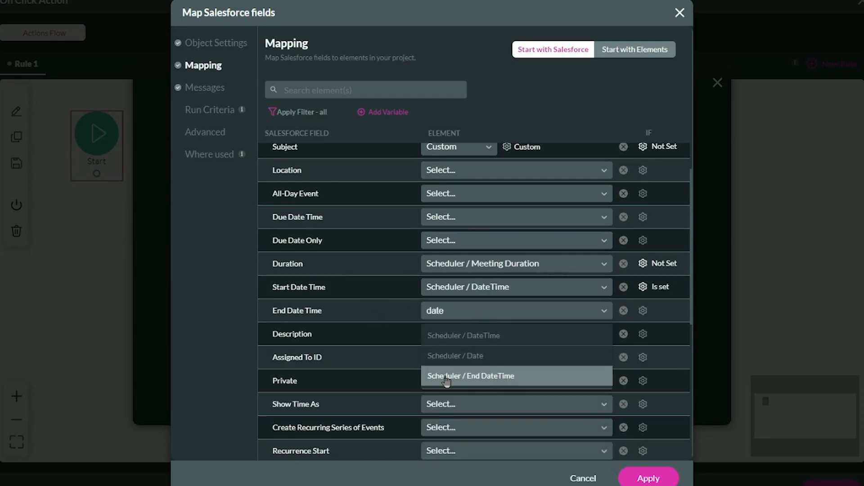
{"action": "left_click", "coordinate": [480, 376]}
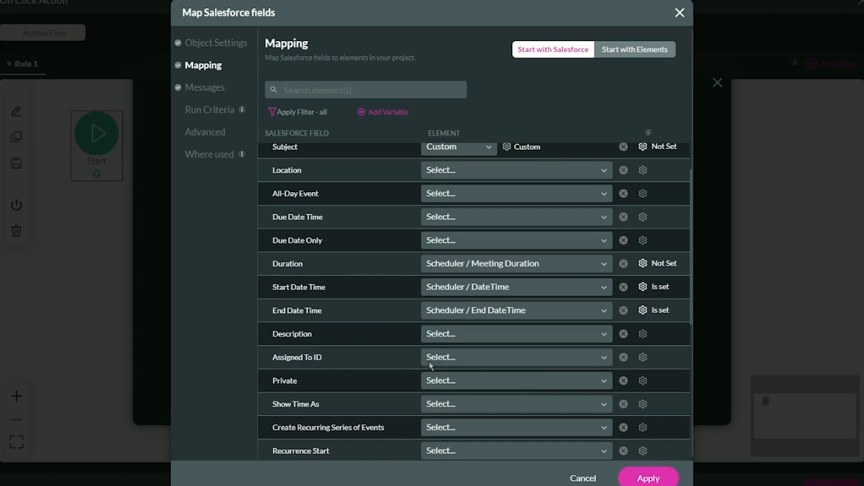
Map Assigned To ID to Scheduler / User and apply the Event field mapping.
{"action": "left_click", "coordinate": [430, 359]}
{"action": "type", "text": "sche"}
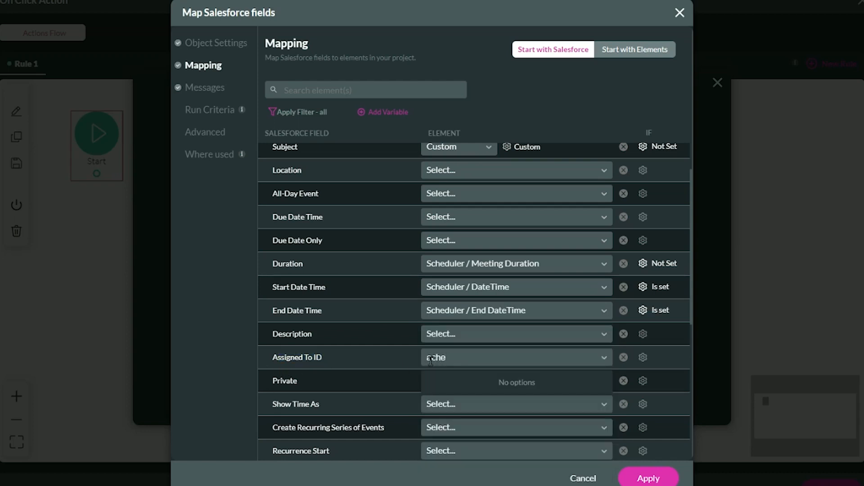
{"action": "key", "text": "BackSpace"}
{"action": "key", "text": "BackSpace"}
{"action": "key", "text": "BackSpace"}
{"action": "key", "text": "BackSpace"}
{"action": "type", "text": "sche"}
{"action": "left_click", "coordinate": [480, 388]}
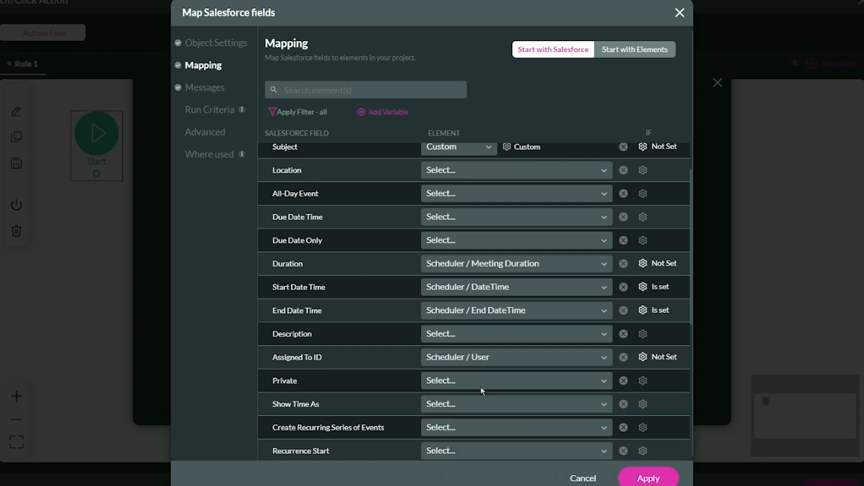
{"action": "scroll", "coordinate": [481, 391], "scroll_direction": "up", "scroll_amount": 2}
{"action": "left_click", "coordinate": [648, 478]}
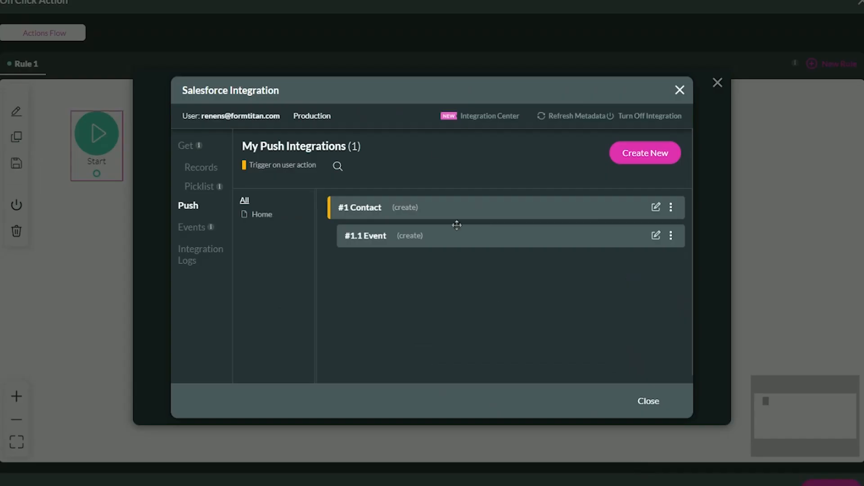
Close the push integrations, set the Salesforce action node to process #1 Contact (create), and apply the OnSubmit flow.
{"action": "left_click", "coordinate": [648, 401]}
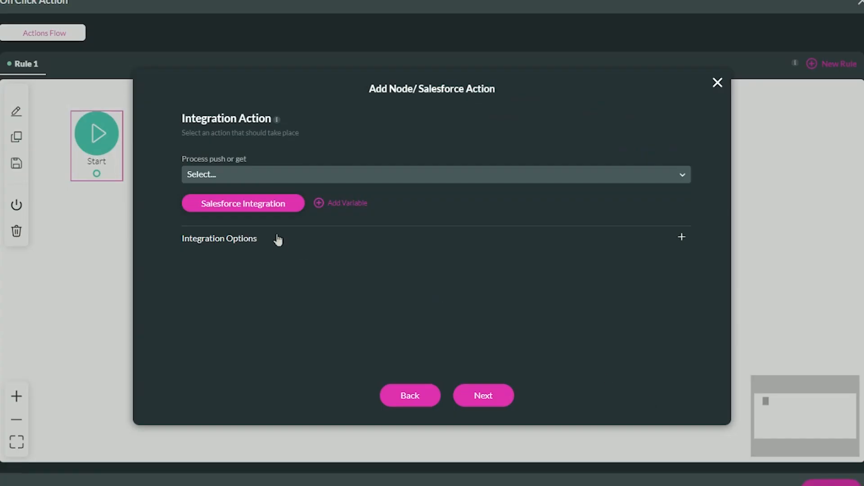
{"action": "left_click", "coordinate": [274, 177]}
{"action": "left_click", "coordinate": [239, 261]}
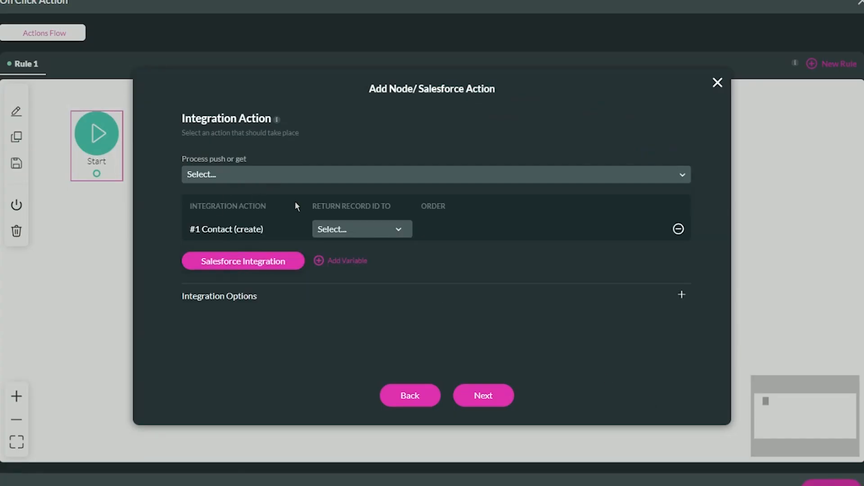
{"action": "left_click", "coordinate": [482, 395]}
{"action": "left_click", "coordinate": [466, 396]}
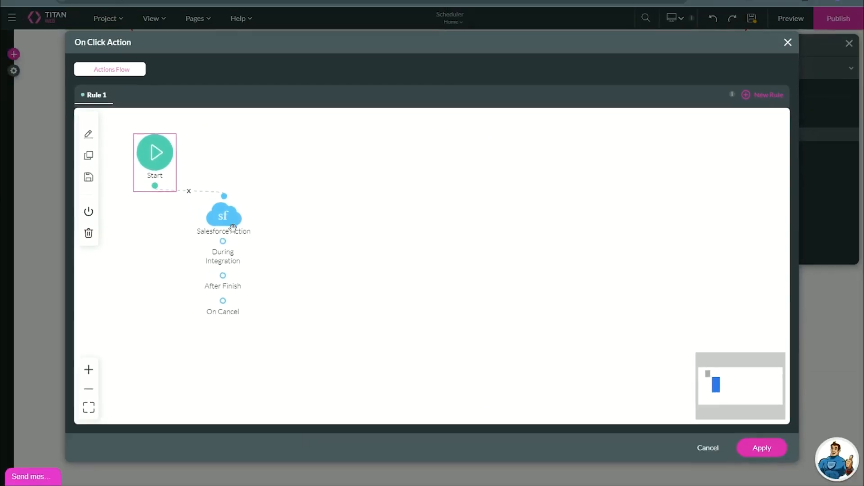
{"action": "left_click", "coordinate": [745, 443]}
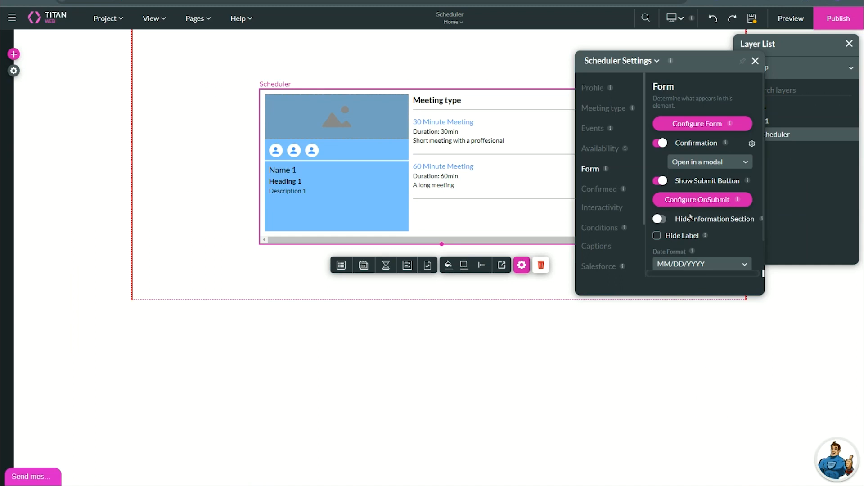
Write "Thank you for scheduling some time with us!" as the HTML description of the Scheduler's Confirmed settings.
{"action": "scroll", "coordinate": [690, 216], "scroll_direction": "down", "scroll_amount": 1}
{"action": "left_click", "coordinate": [601, 191]}
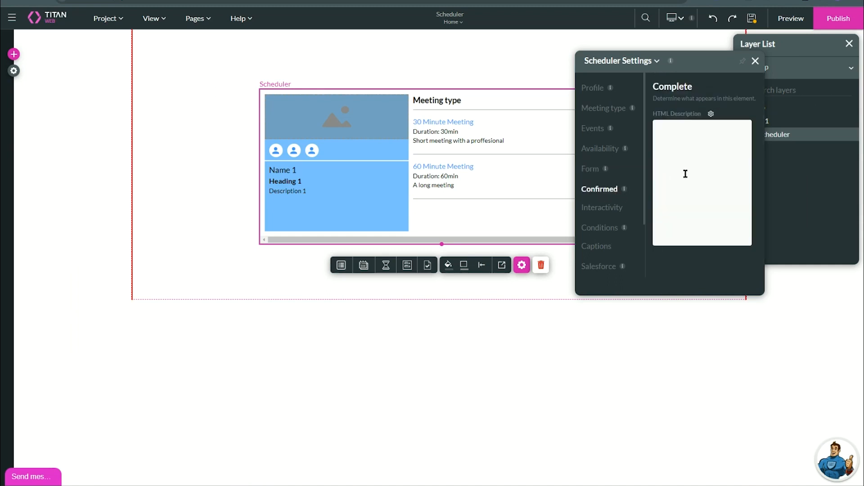
{"action": "left_click", "coordinate": [710, 115]}
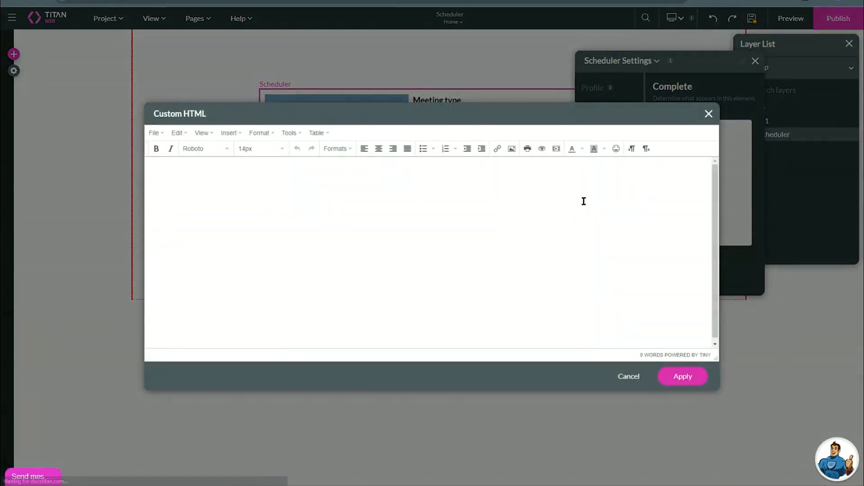
{"action": "left_click", "coordinate": [561, 212]}
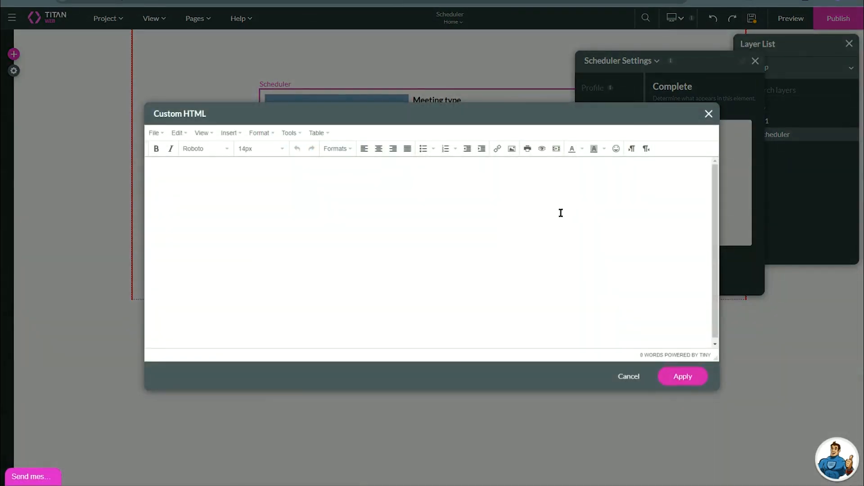
{"action": "type", "text": "Thank you for scheduling some time with us!"}
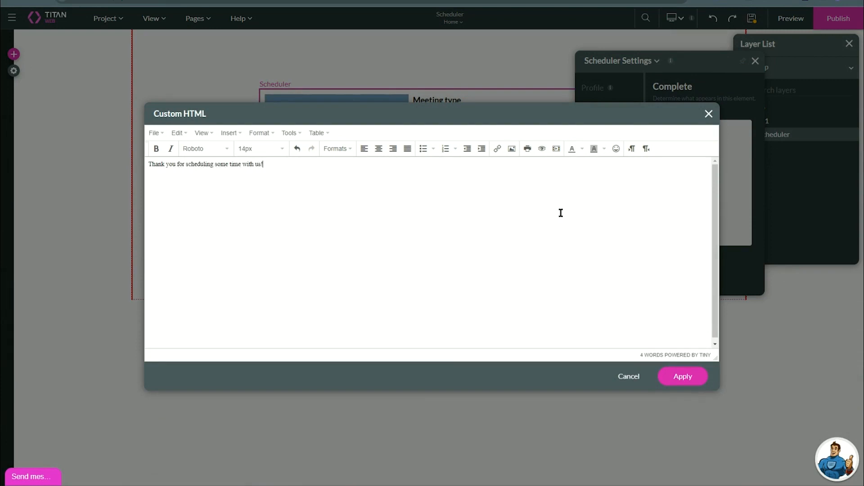
Center and bold the whole thank-you message and set its font to Brush Script MT.
{"action": "key", "text": "ctrl+a"}
{"action": "left_click", "coordinate": [378, 148]}
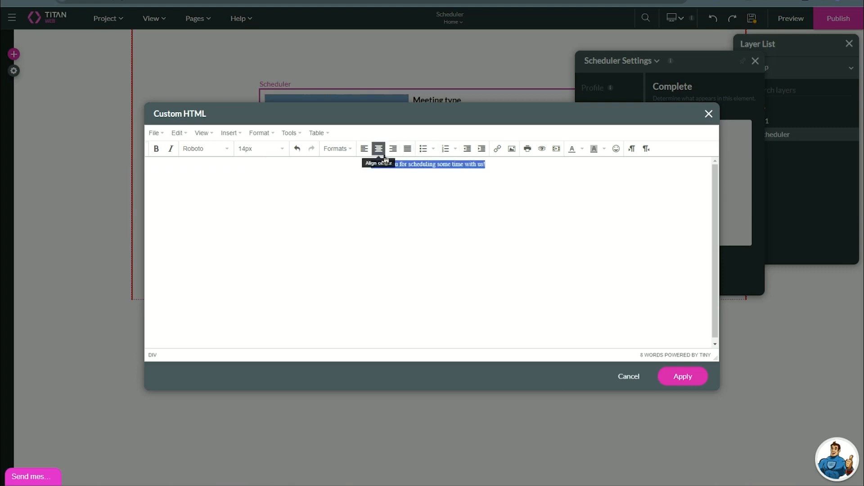
{"action": "key", "text": "ctrl+b"}
{"action": "left_click", "coordinate": [226, 148]}
{"action": "scroll", "coordinate": [223, 243], "scroll_direction": "down", "scroll_amount": 3}
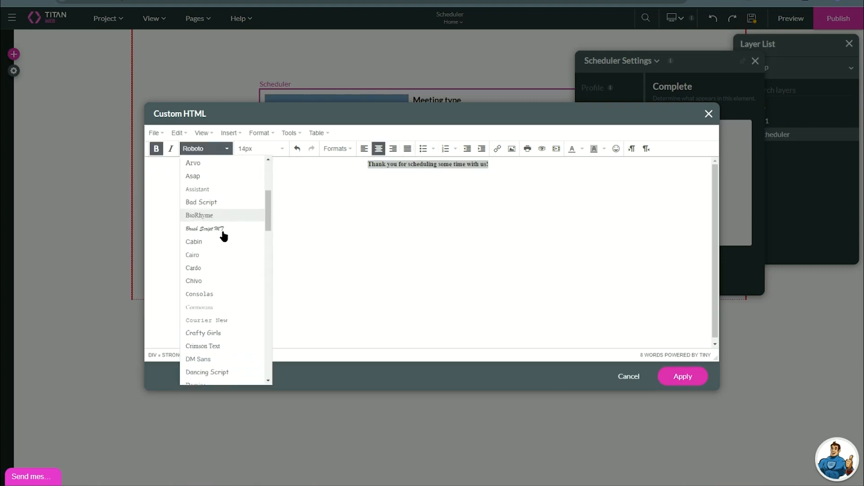
{"action": "scroll", "coordinate": [222, 225], "scroll_direction": "down", "scroll_amount": 1}
{"action": "left_click", "coordinate": [221, 213]}
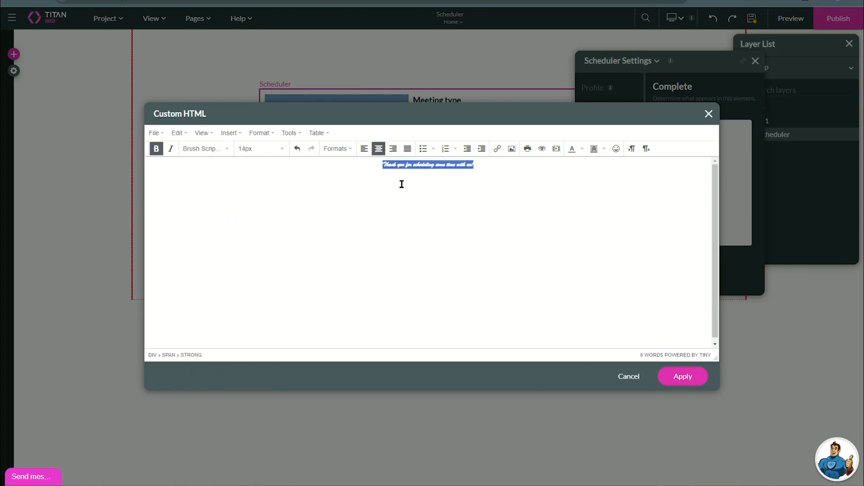
Set the thank-you message's font size to 52px and apply the custom HTML.
{"action": "left_click", "coordinate": [283, 150]}
{"action": "scroll", "coordinate": [263, 279], "scroll_direction": "down", "scroll_amount": 3}
{"action": "left_click", "coordinate": [258, 342]}
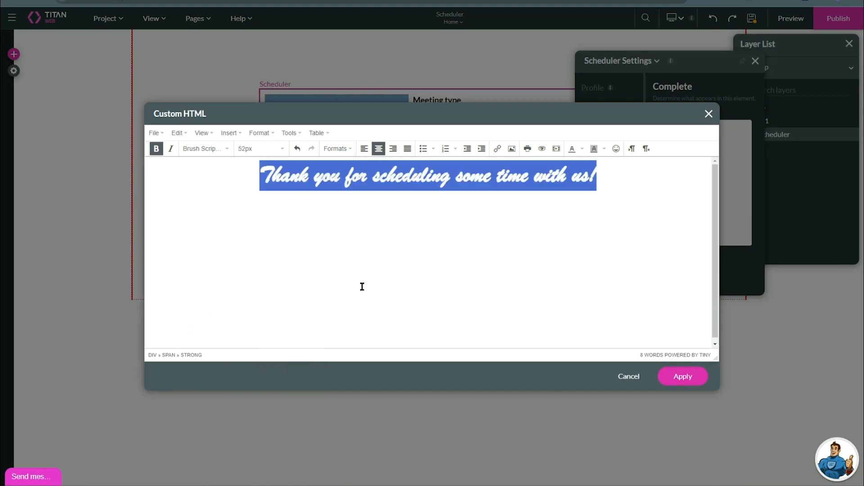
{"action": "left_click", "coordinate": [404, 287]}
{"action": "left_click", "coordinate": [683, 376]}
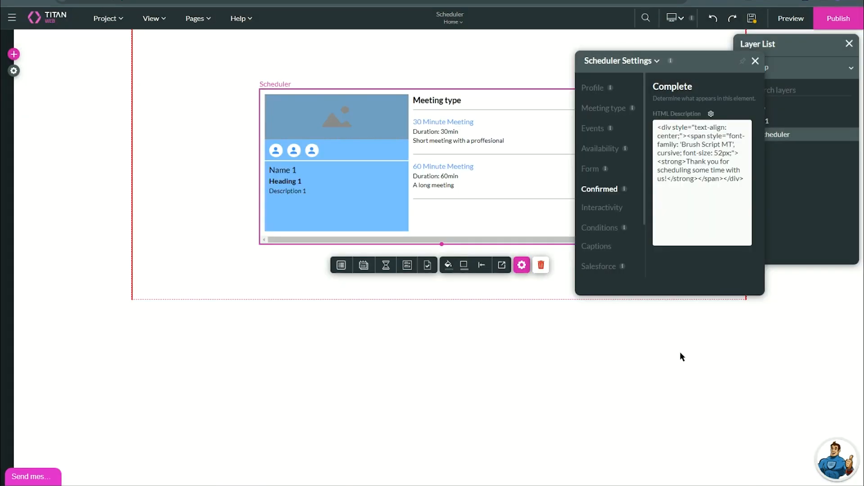
Examine the Scheduler's Interactivity settings, from Hide Onload, locale and time format through the month and day limits.
{"action": "left_click", "coordinate": [593, 211]}
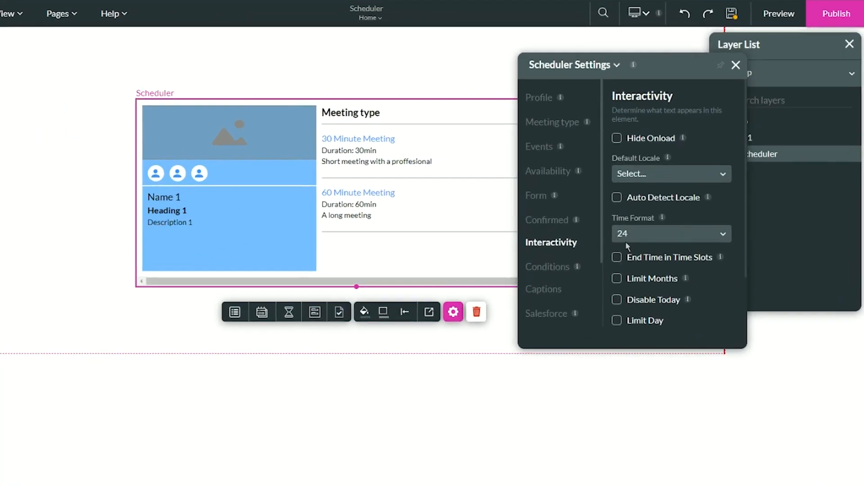
{"action": "left_click", "coordinate": [630, 138]}
{"action": "left_click", "coordinate": [631, 139]}
{"action": "left_click_drag", "start_coordinate": [608, 161], "coordinate": [646, 156]}
{"action": "triple_click", "coordinate": [646, 158]}
{"action": "left_click", "coordinate": [634, 161]}
{"action": "left_click", "coordinate": [640, 182]}
{"action": "scroll", "coordinate": [636, 257], "scroll_direction": "down", "scroll_amount": 2}
{"action": "left_click", "coordinate": [693, 175]}
{"action": "scroll", "coordinate": [688, 182], "scroll_direction": "down", "scroll_amount": 1}
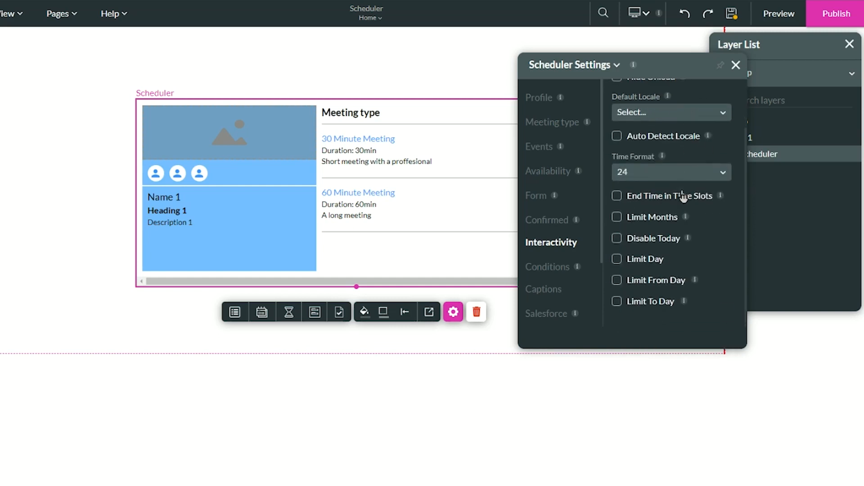
Disable today's date in the Scheduler and limit the bookable months to a month count of 3.
{"action": "left_click", "coordinate": [646, 177]}
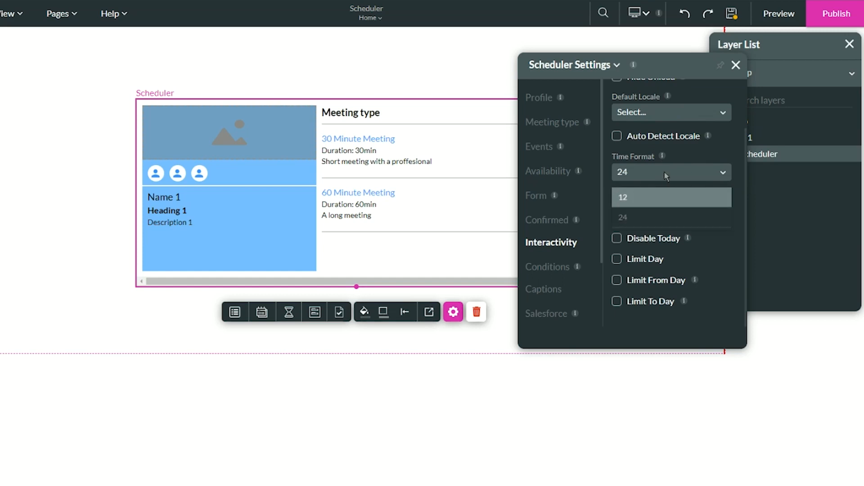
{"action": "left_click", "coordinate": [674, 176]}
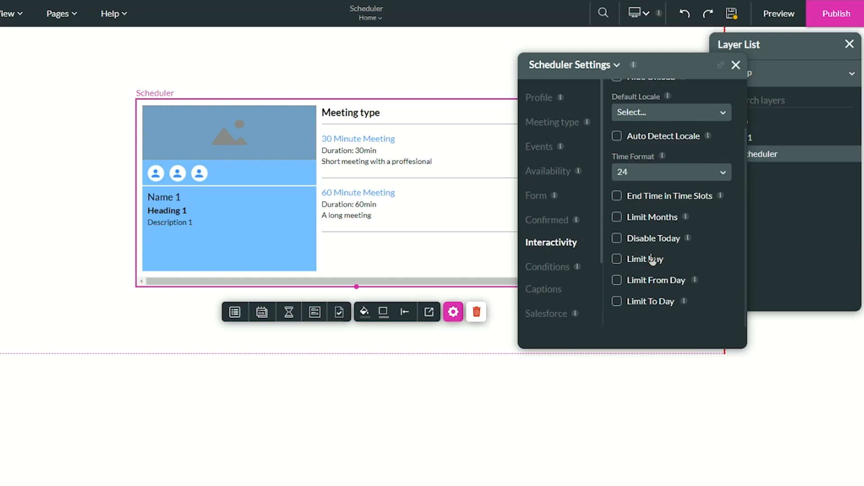
{"action": "left_click", "coordinate": [631, 240]}
{"action": "left_click", "coordinate": [648, 222]}
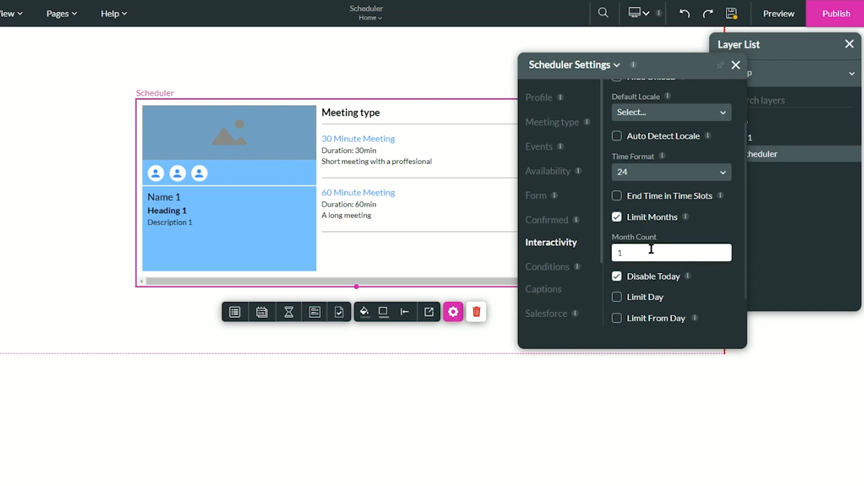
{"action": "double_click", "coordinate": [652, 251]}
{"action": "left_click", "coordinate": [693, 248]}
{"action": "double_click", "coordinate": [646, 252]}
{"action": "key", "text": "BackSpace"}
{"action": "key", "text": "BackSpace"}
{"action": "scroll", "coordinate": [639, 242], "scroll_direction": "down", "scroll_amount": 1}
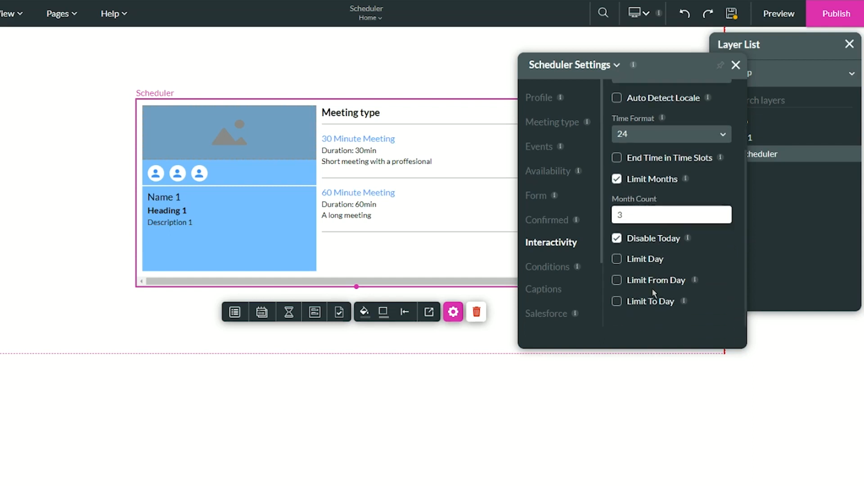
Try the Limit Day option and its date calendar, and turn the option off without choosing a date.
{"action": "left_click", "coordinate": [644, 260]}
{"action": "left_click", "coordinate": [721, 283]}
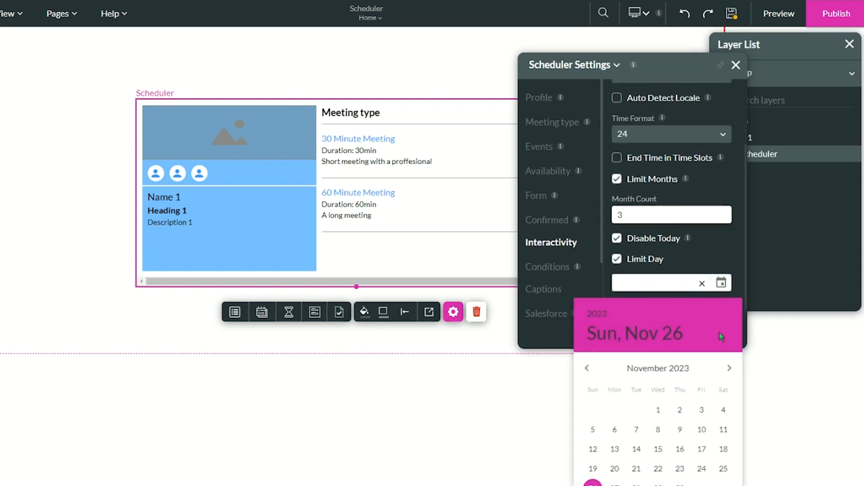
{"action": "left_click", "coordinate": [689, 284]}
{"action": "left_click", "coordinate": [617, 259]}
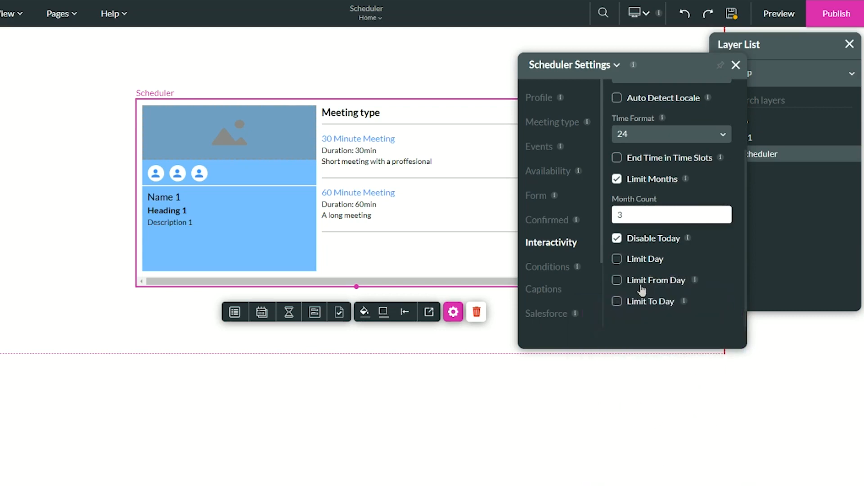
Enable Limit From Day and set its date to 02/01/2024.
{"action": "left_click", "coordinate": [665, 283]}
{"action": "scroll", "coordinate": [720, 297], "scroll_direction": "down", "scroll_amount": 1}
{"action": "left_click", "coordinate": [721, 277]}
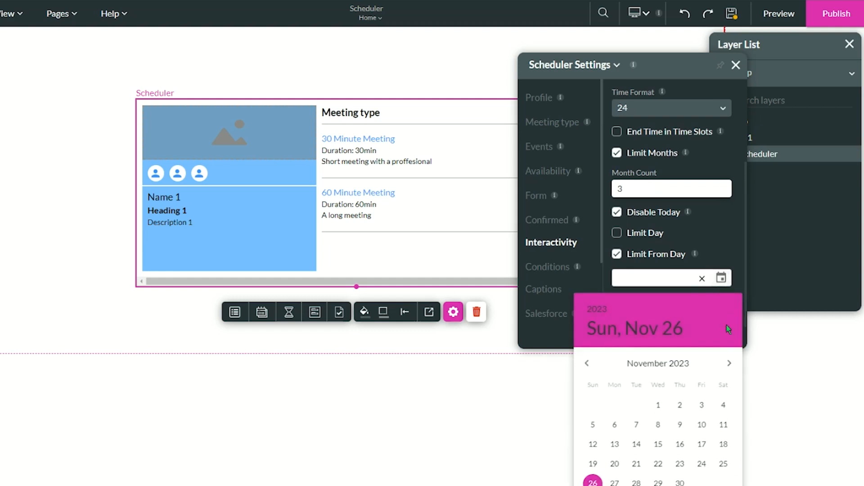
{"action": "left_click", "coordinate": [730, 364]}
{"action": "left_click", "coordinate": [729, 363]}
{"action": "left_click", "coordinate": [730, 363]}
{"action": "left_click", "coordinate": [680, 405]}
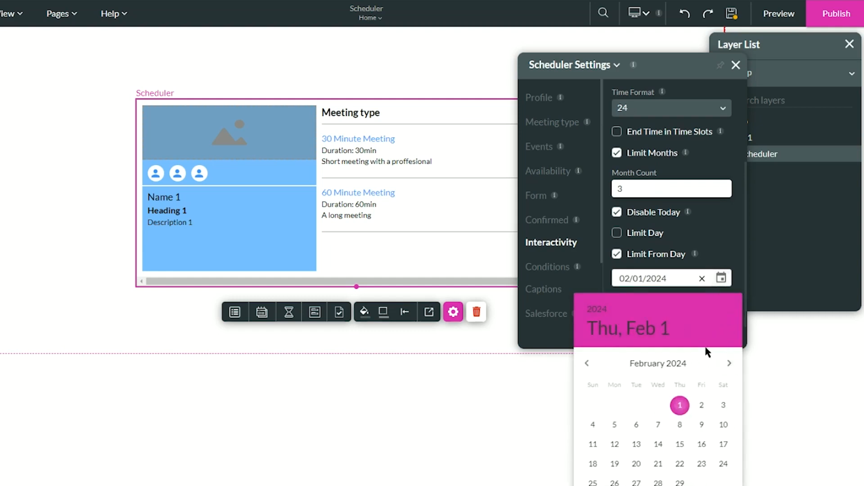
Enable Limit To Day and set its date to 02/29/2024.
{"action": "left_click", "coordinate": [650, 301]}
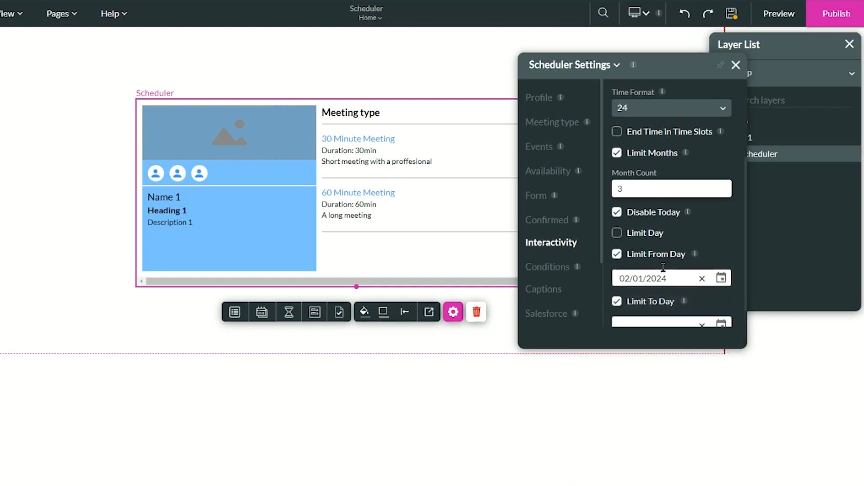
{"action": "scroll", "coordinate": [718, 310], "scroll_direction": "down", "scroll_amount": 1}
{"action": "left_click", "coordinate": [718, 306]}
{"action": "left_click", "coordinate": [729, 384]}
{"action": "left_click", "coordinate": [729, 384]}
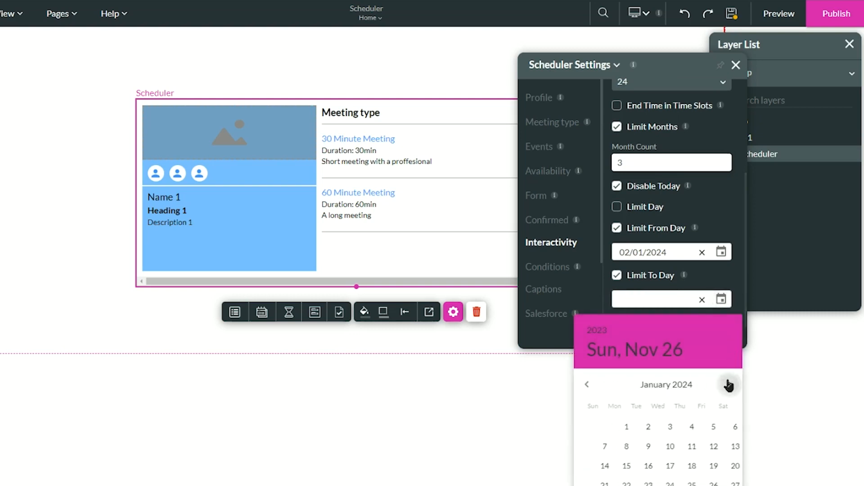
{"action": "left_click", "coordinate": [730, 385]}
{"action": "left_click", "coordinate": [679, 485]}
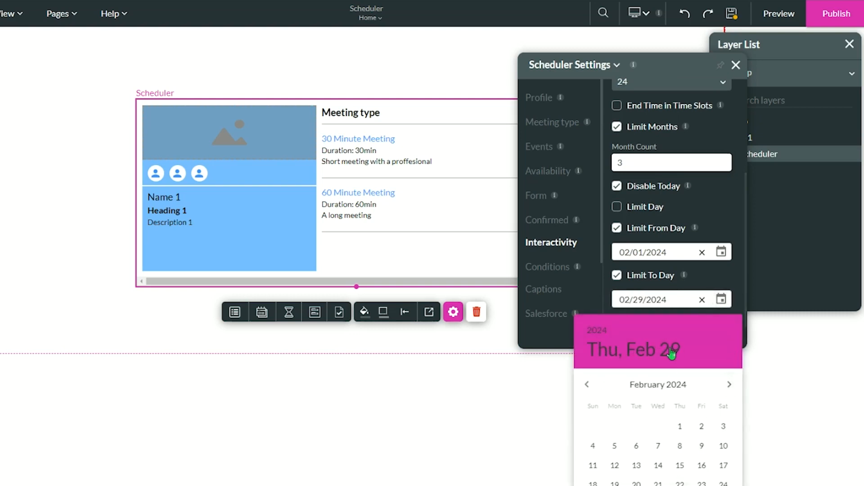
{"action": "left_click", "coordinate": [708, 239]}
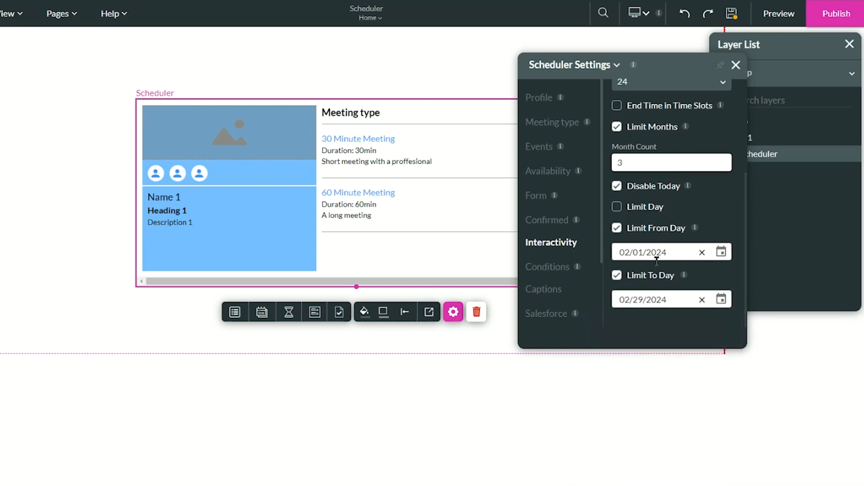
Turn off both the Limit From Day and Limit To Day options.
{"action": "left_click", "coordinate": [644, 231]}
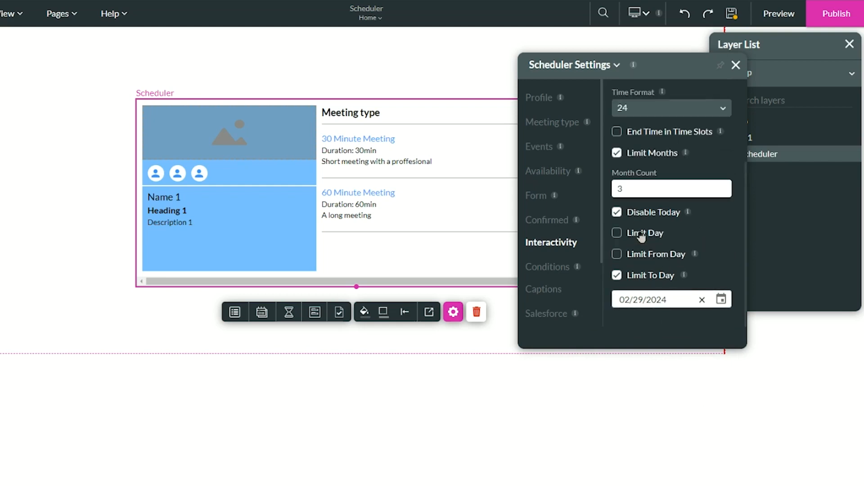
{"action": "left_click", "coordinate": [644, 275]}
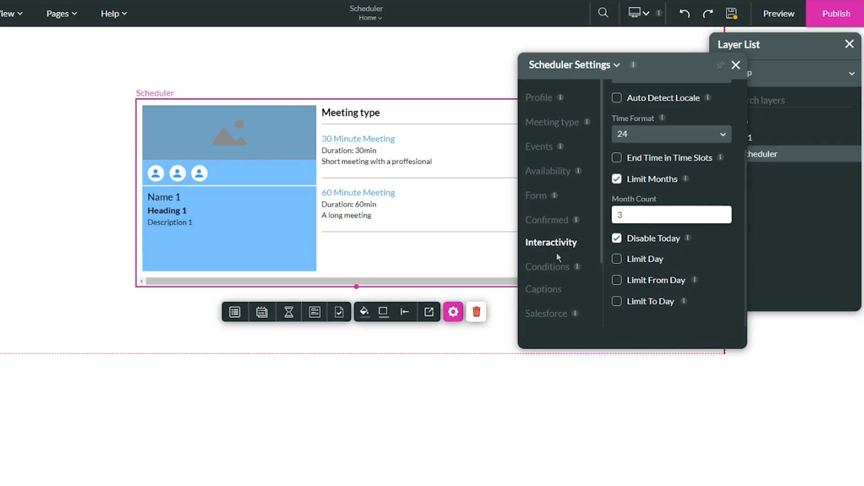
{"action": "scroll", "coordinate": [558, 252], "scroll_direction": "down", "scroll_amount": 2}
{"action": "scroll", "coordinate": [569, 262], "scroll_direction": "up", "scroll_amount": 2}
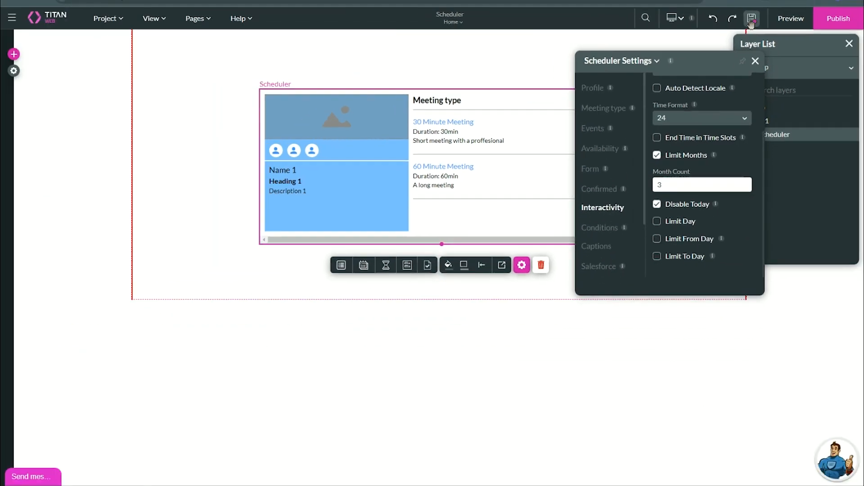
Preview the project and examine the profile details of both team members in the Scheduler.
{"action": "left_click", "coordinate": [779, 13]}
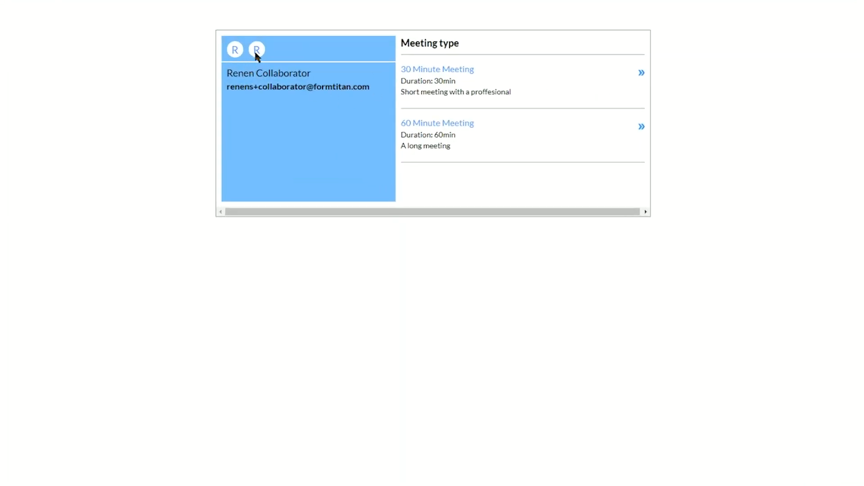
{"action": "left_click", "coordinate": [256, 50]}
{"action": "left_click", "coordinate": [234, 52]}
{"action": "left_click_drag", "start_coordinate": [226, 73], "coordinate": [255, 73]}
{"action": "left_click", "coordinate": [234, 74]}
{"action": "double_click", "coordinate": [228, 74]}
{"action": "left_click", "coordinate": [236, 74]}
{"action": "left_click", "coordinate": [252, 53]}
{"action": "left_click", "coordinate": [256, 53]}
{"action": "left_click", "coordinate": [234, 52]}
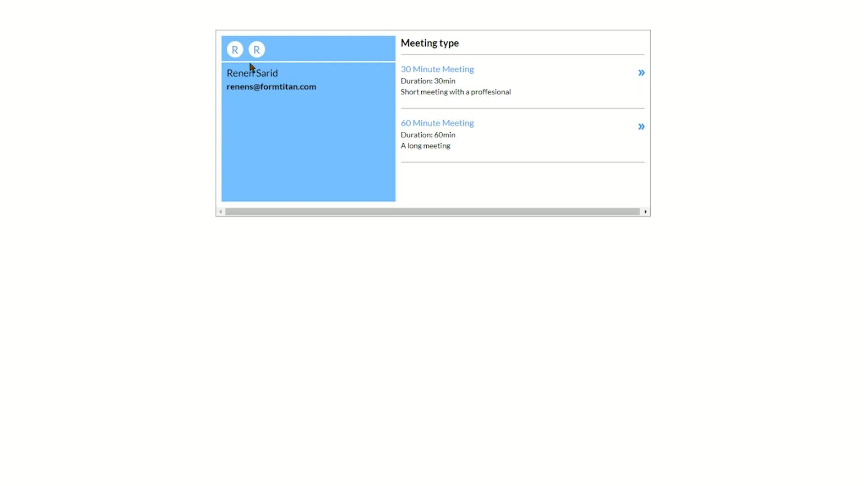
Choose a 30 Minute Meeting on Monday, November 27 at 02:00.
{"action": "left_click", "coordinate": [446, 76]}
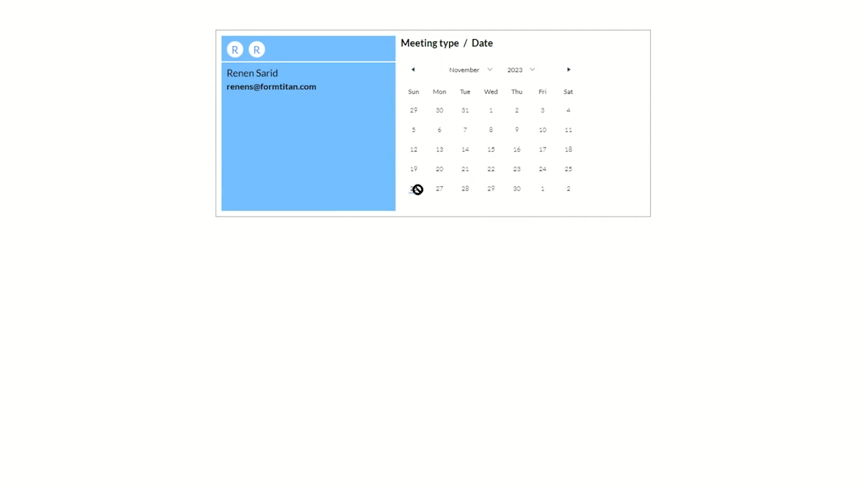
{"action": "left_click", "coordinate": [440, 194]}
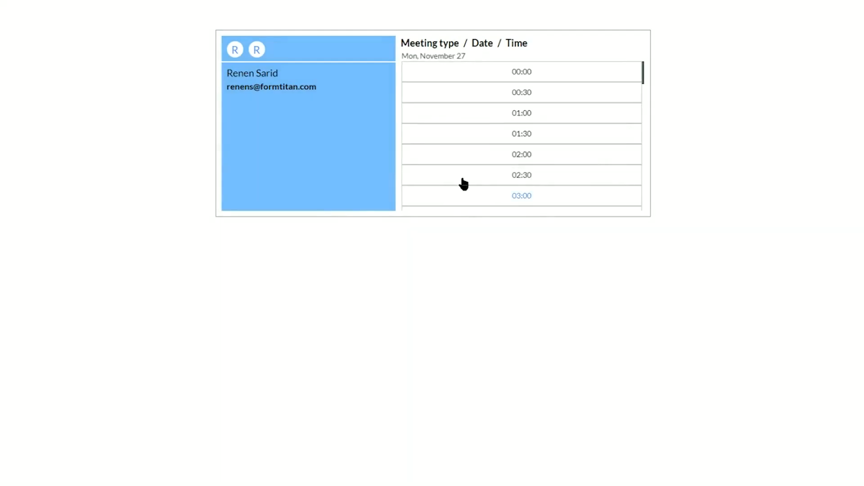
{"action": "left_click", "coordinate": [533, 162]}
{"action": "left_click", "coordinate": [563, 161]}
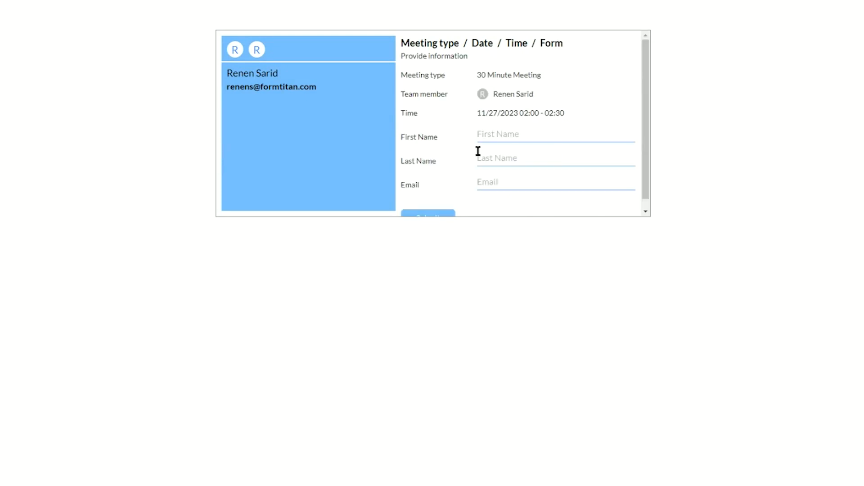
Fill in the contact's first name, last name and e-mail in the booking form and submit it.
{"action": "left_click", "coordinate": [515, 139]}
{"action": "left_click", "coordinate": [521, 137]}
{"action": "type", "text": "Contact "}
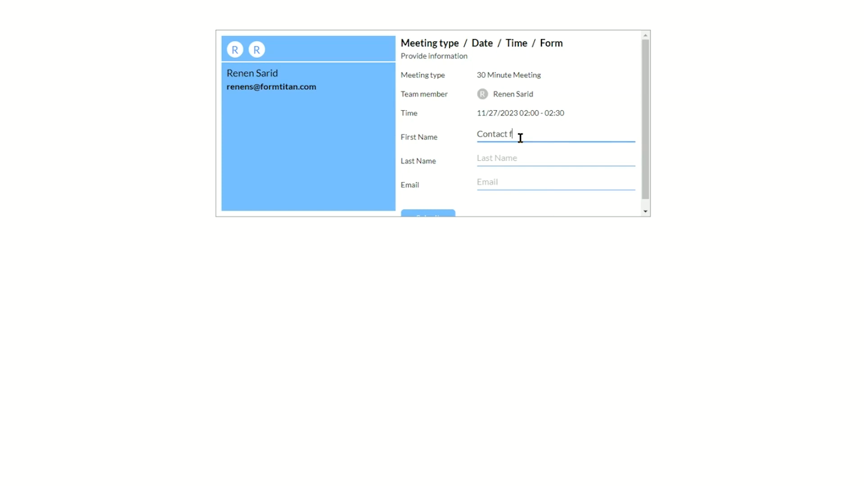
{"action": "type", "text": "fname"}
{"action": "key", "text": "Tab"}
{"action": "type", "text": "lname"}
{"action": "key", "text": "Tab"}
{"action": "type", "text": "email@email.com"}
{"action": "scroll", "coordinate": [441, 209], "scroll_direction": "down", "scroll_amount": 1}
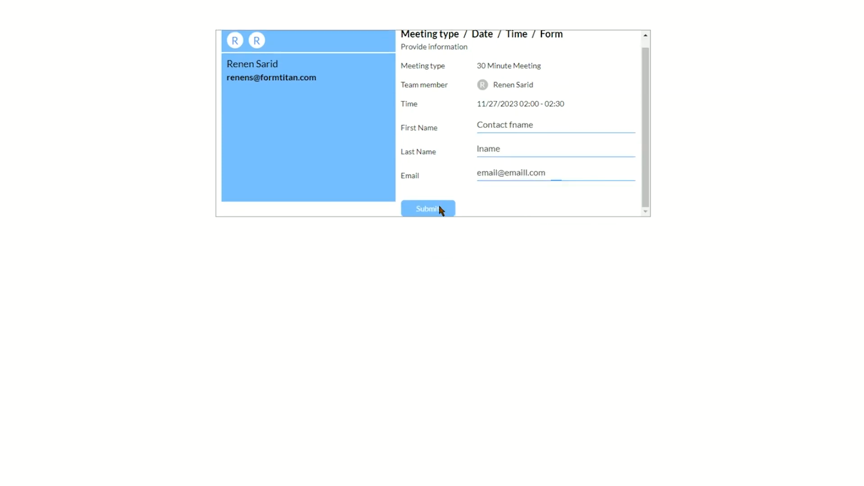
{"action": "left_click", "coordinate": [432, 208]}
Examine the meeting confirmation's thank-you message and scheduled date and time.
{"action": "left_click", "coordinate": [388, 309]}
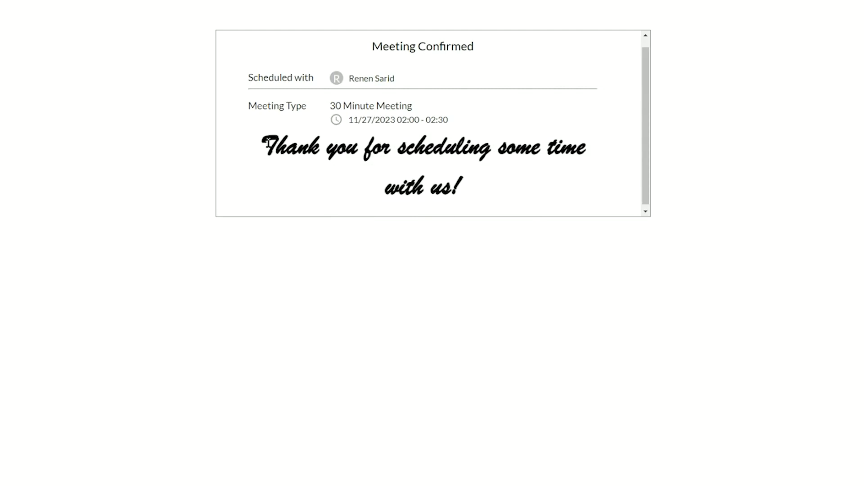
{"action": "mouse_move", "coordinate": [268, 143]}
{"action": "left_mouse_down"}
{"action": "mouse_move", "coordinate": [496, 189]}
{"action": "mouse_move", "coordinate": [288, 135]}
{"action": "mouse_move", "coordinate": [278, 142]}
{"action": "left_mouse_up"}
{"action": "left_click", "coordinate": [496, 187]}
{"action": "left_click", "coordinate": [414, 121]}
{"action": "double_click", "coordinate": [409, 121]}
{"action": "left_click", "coordinate": [434, 121]}
{"action": "double_click", "coordinate": [401, 120]}
{"action": "left_click_drag", "start_coordinate": [401, 120], "coordinate": [423, 120]}
{"action": "left_click", "coordinate": [452, 118]}
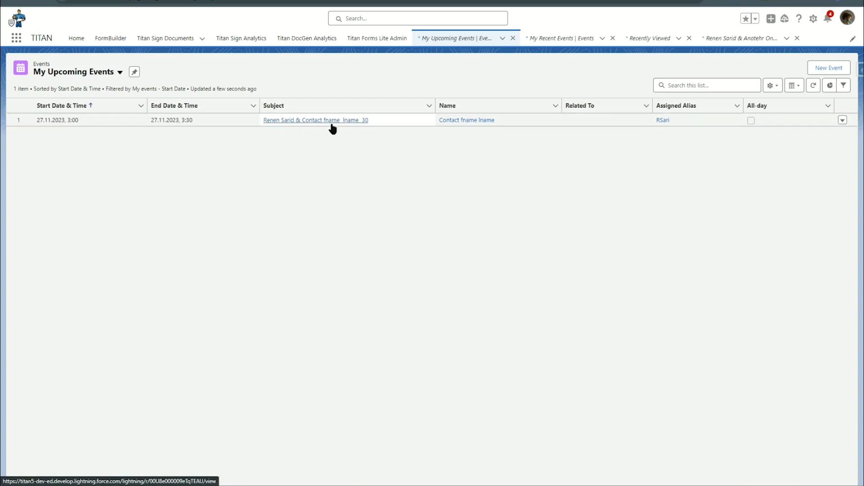
Check the Salesforce calendar, and reload the Scheduler preview to examine the second team member's 30 Minute Meeting slots on November 27.
{"action": "left_click", "coordinate": [322, 0]}
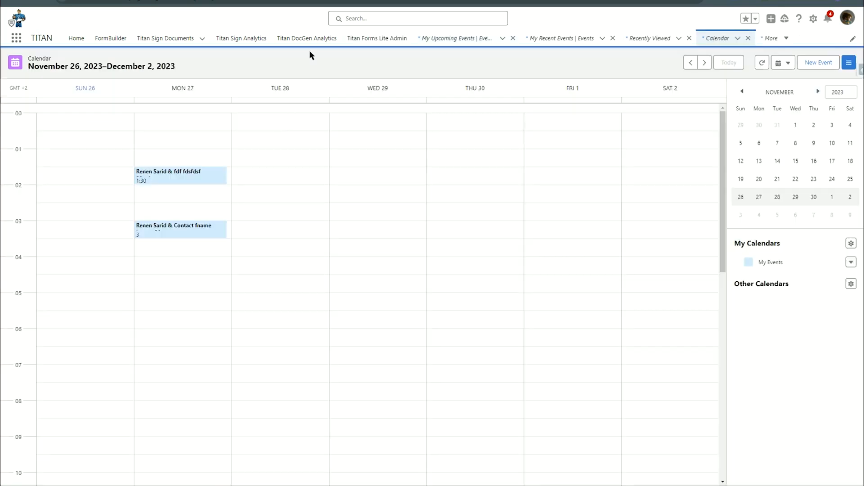
{"action": "left_click", "coordinate": [349, 1]}
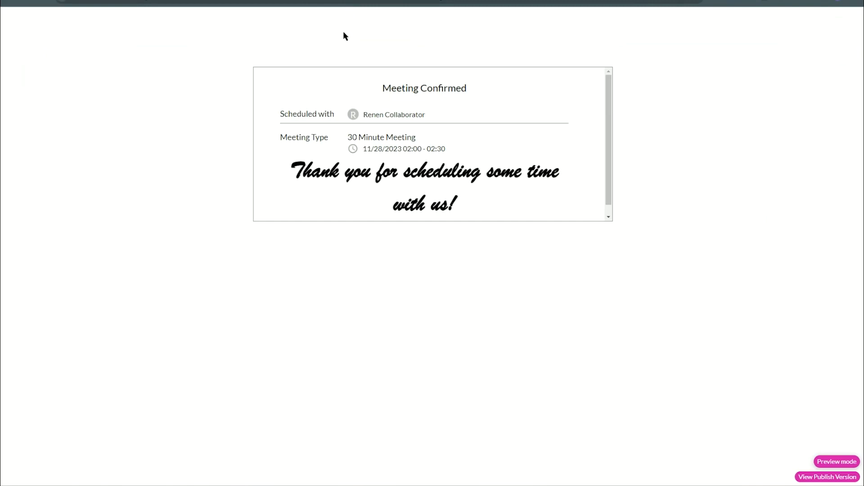
{"action": "left_click", "coordinate": [44, 2]}
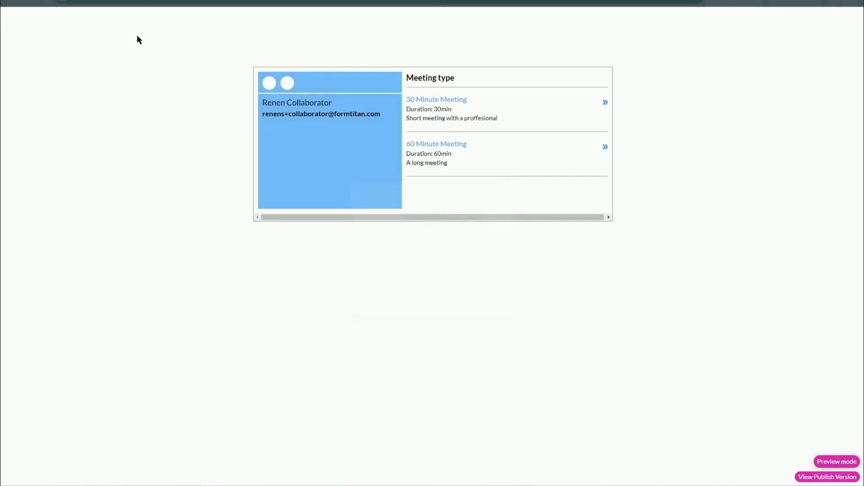
{"action": "left_click", "coordinate": [286, 83]}
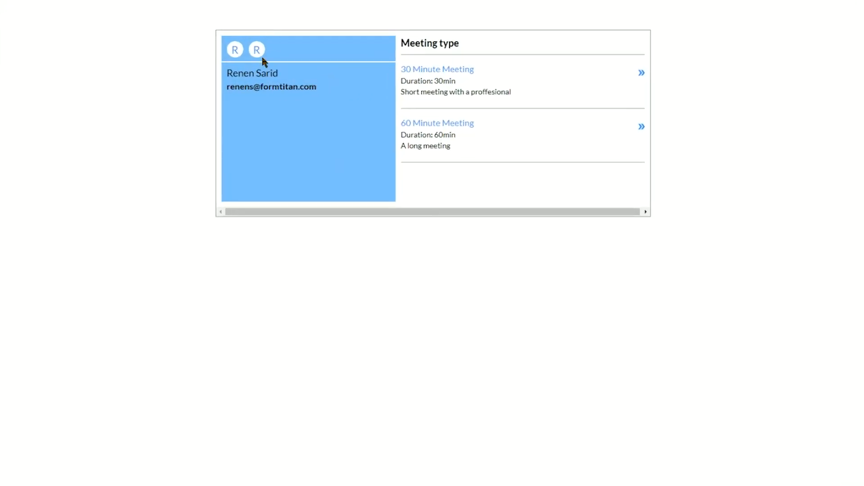
{"action": "left_click", "coordinate": [420, 70]}
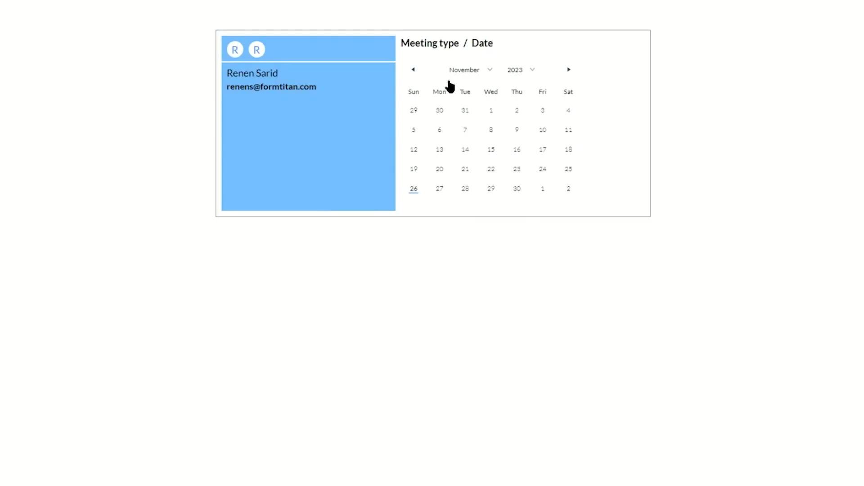
{"action": "left_click", "coordinate": [435, 191]}
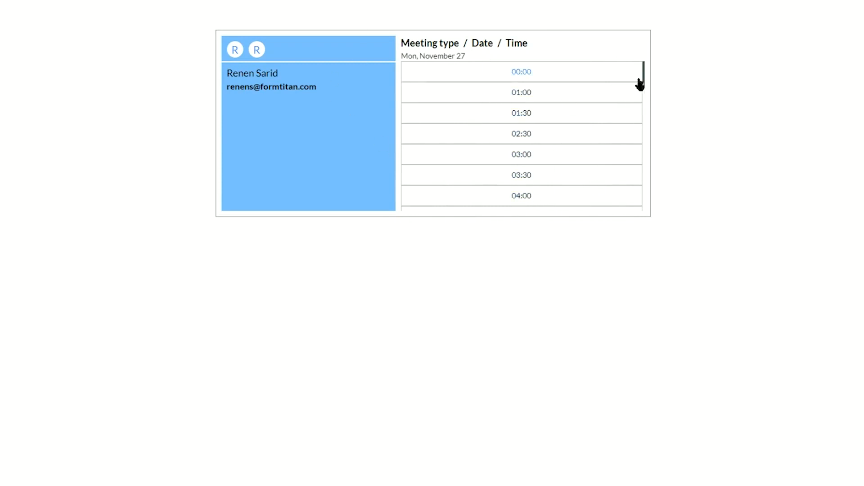
{"action": "left_click_drag", "start_coordinate": [643, 82], "coordinate": [647, 15]}
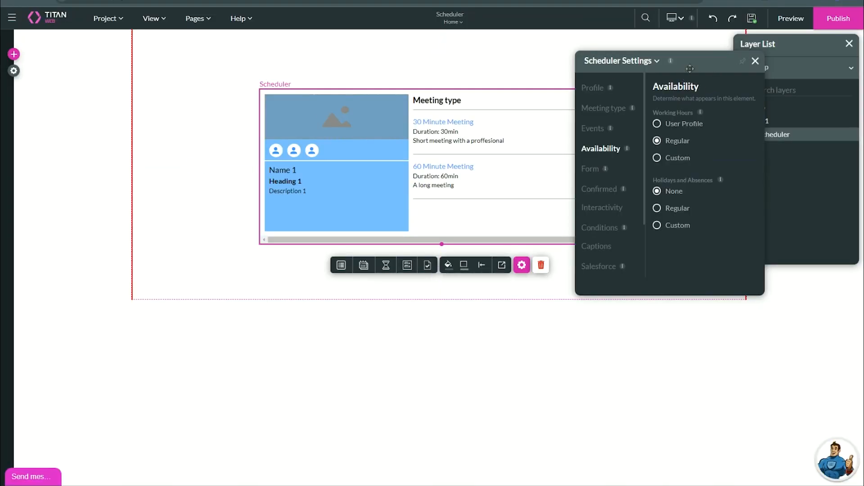
Move the Scheduler Settings clear of the widget and examine its date, time, form and confirmation views, ending on the meeting types.
{"action": "left_click_drag", "start_coordinate": [690, 68], "coordinate": [748, 137]}
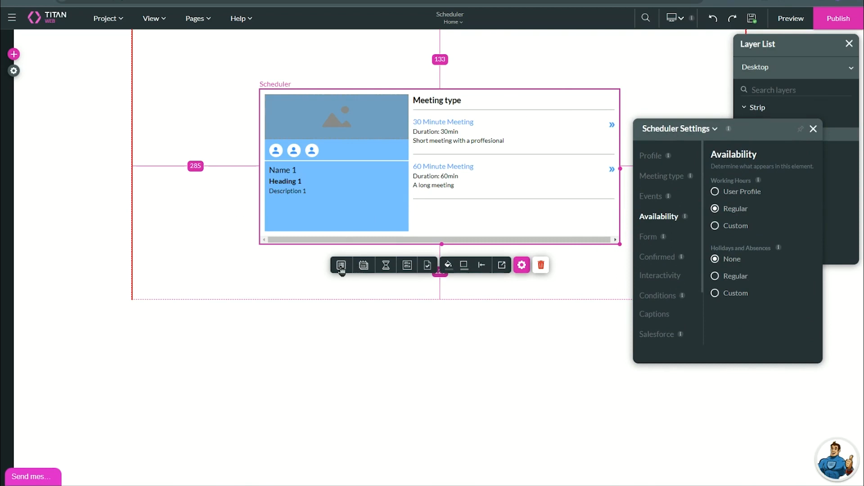
{"action": "left_click", "coordinate": [363, 265]}
{"action": "left_click", "coordinate": [385, 266]}
{"action": "left_click", "coordinate": [409, 266]}
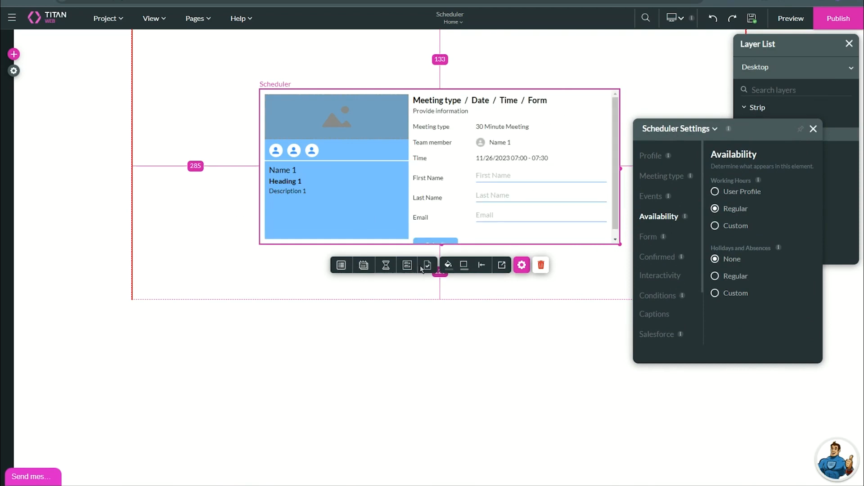
{"action": "left_click", "coordinate": [426, 267]}
{"action": "left_click", "coordinate": [407, 266]}
{"action": "left_click", "coordinate": [385, 266]}
{"action": "left_click", "coordinate": [364, 266]}
{"action": "left_click", "coordinate": [341, 265]}
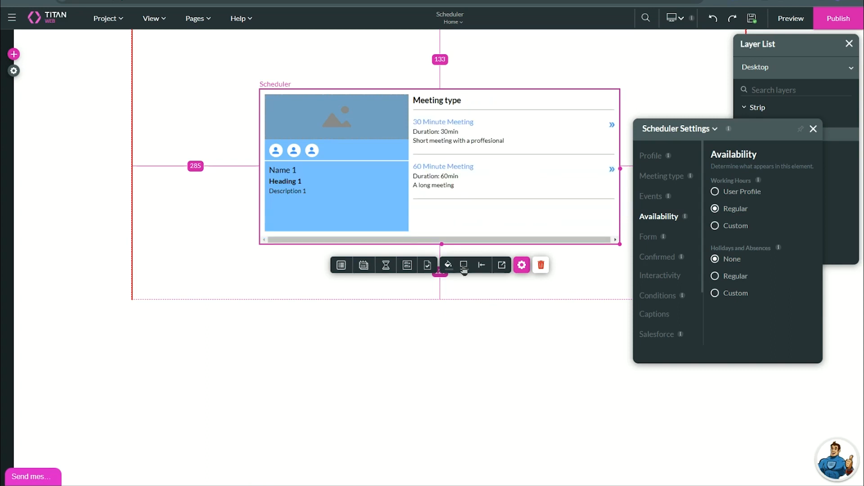
Open the Scheduler's full styling options, move them clear of the widget, and switch the widget to its date view.
{"action": "left_click", "coordinate": [502, 266]}
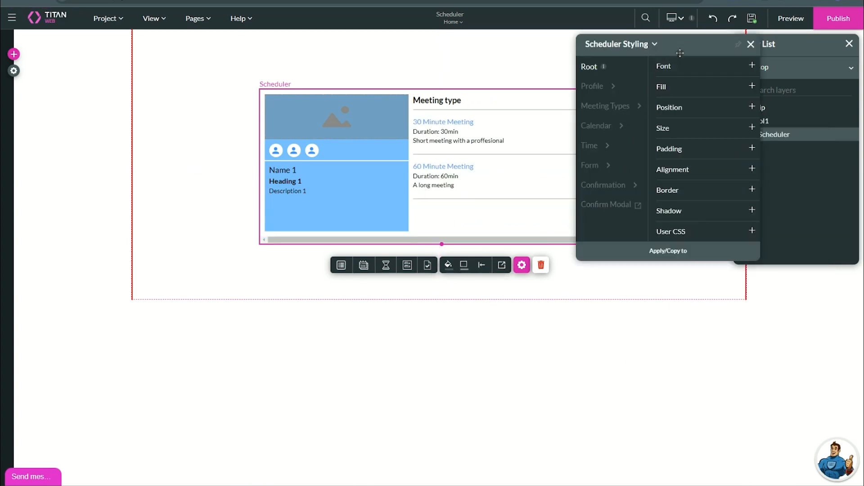
{"action": "left_click_drag", "start_coordinate": [679, 53], "coordinate": [704, 145]}
{"action": "left_click", "coordinate": [363, 265]}
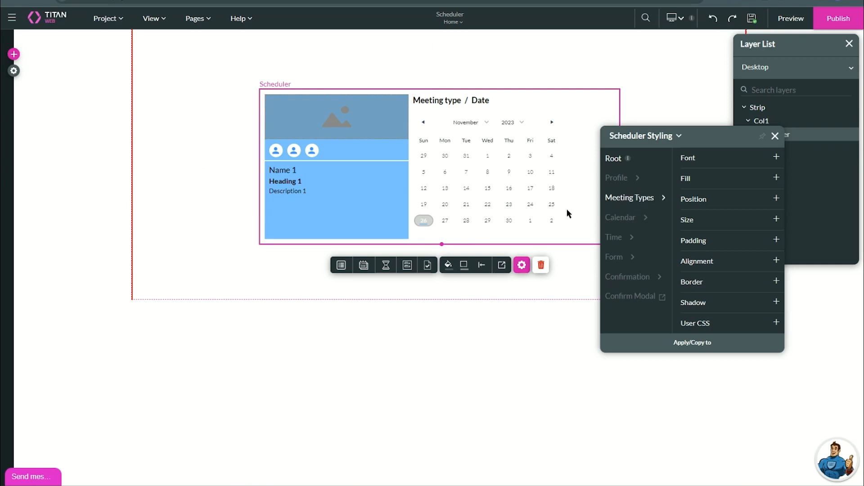
Set the fill of the Scheduler's Calendar root to a solid greyish brown, #a48b8b.
{"action": "left_click", "coordinate": [643, 219]}
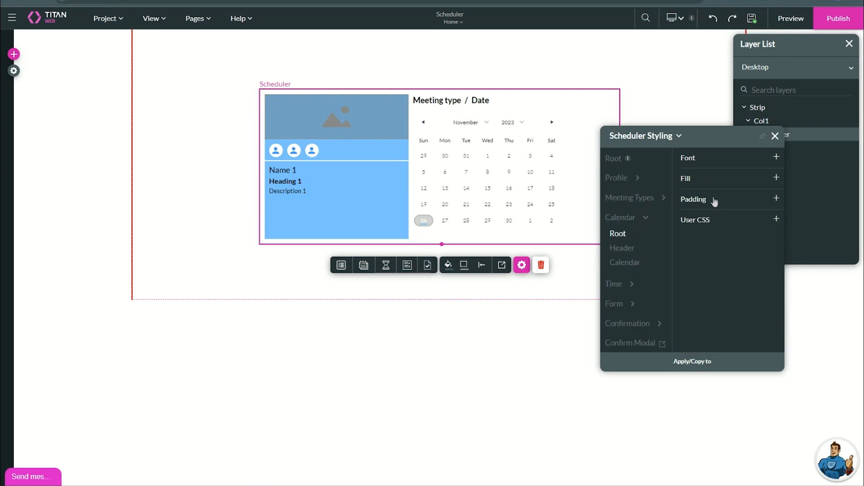
{"action": "left_click", "coordinate": [700, 180]}
{"action": "left_click", "coordinate": [685, 193]}
{"action": "left_click", "coordinate": [682, 221]}
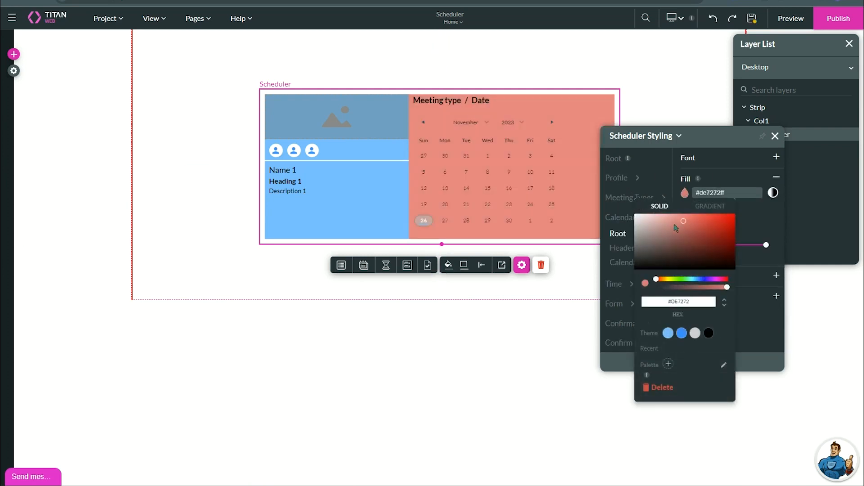
{"action": "left_click_drag", "start_coordinate": [675, 227], "coordinate": [651, 236]}
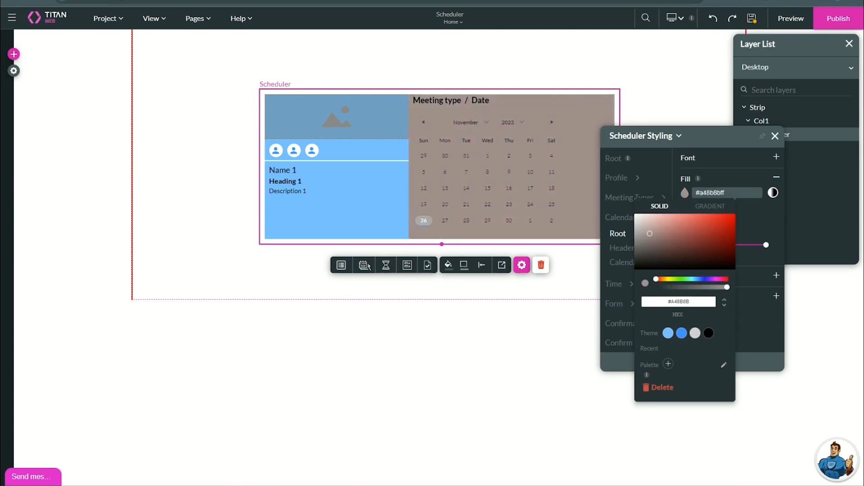
{"action": "left_click", "coordinate": [344, 269]}
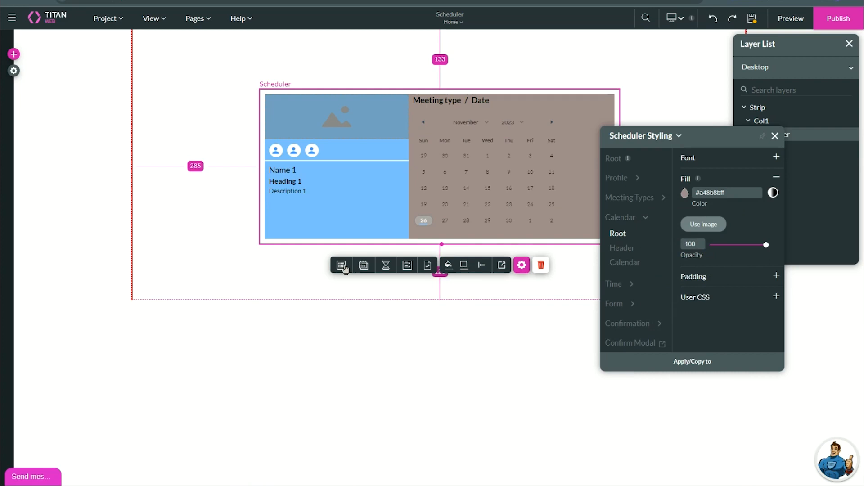
Compare the Scheduler's meeting type, date and time views to check where the calendar fill applies.
{"action": "left_click", "coordinate": [342, 266]}
{"action": "left_click", "coordinate": [367, 267]}
{"action": "left_click", "coordinate": [386, 268]}
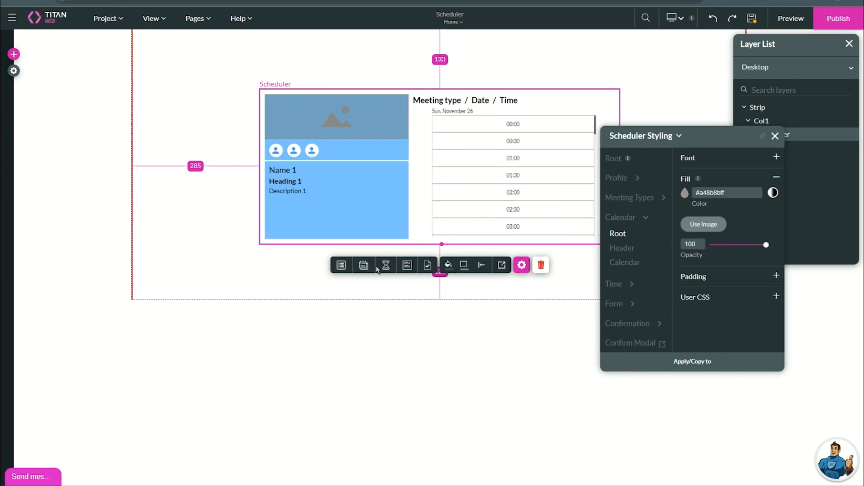